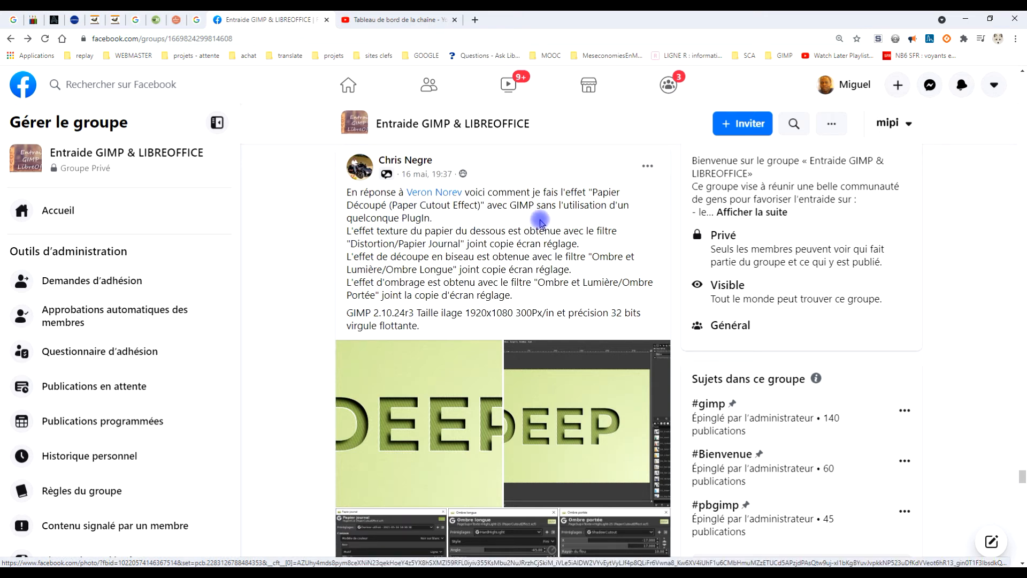
Step: Examine the paper cutout post's example images and its Papier journal and Ombre longue filter settings screenshots
{"action": "scroll", "coordinate": [418, 324], "scroll_direction": "down", "scroll_amount": 2}
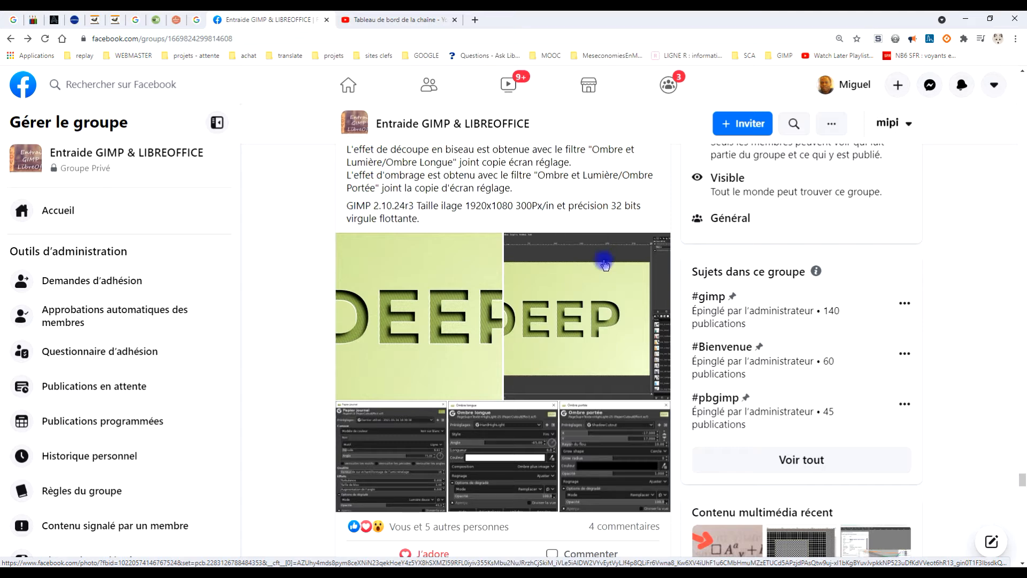
{"action": "scroll", "coordinate": [586, 329], "scroll_direction": "down", "scroll_amount": 2}
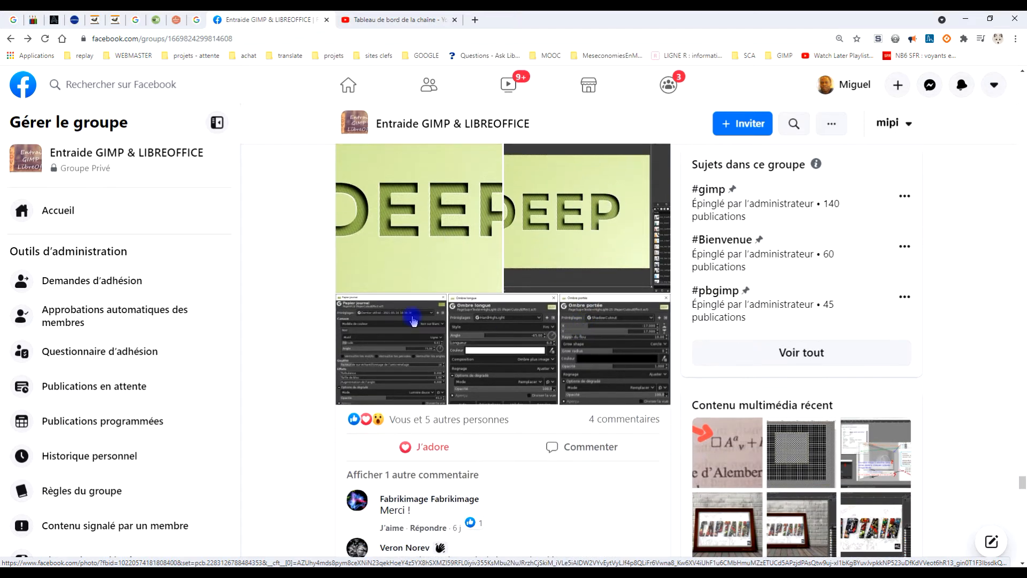
{"action": "left_click", "coordinate": [394, 330]}
{"action": "left_click", "coordinate": [760, 317]}
{"action": "left_click", "coordinate": [25, 87]}
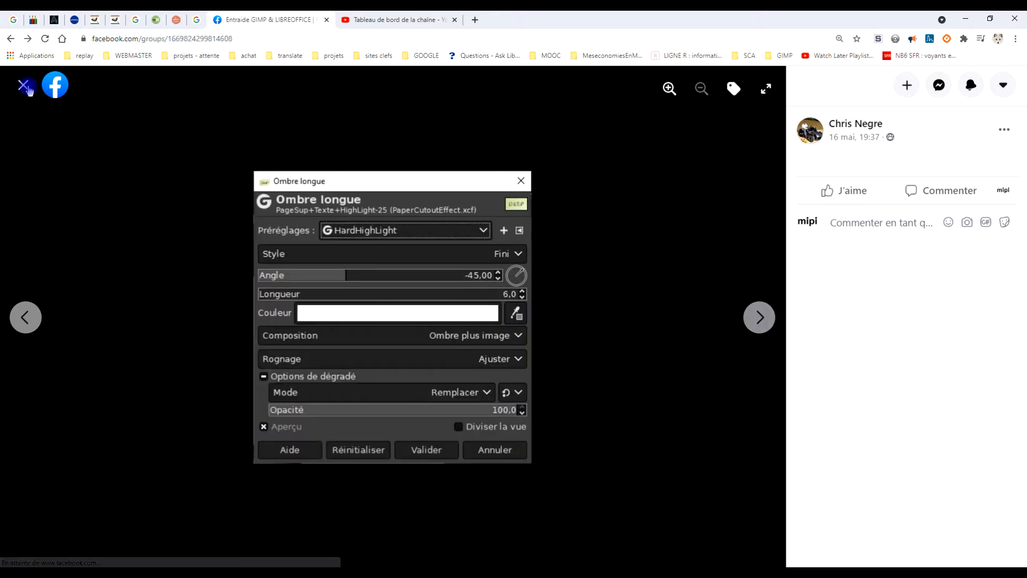
{"action": "scroll", "coordinate": [532, 255], "scroll_direction": "up", "scroll_amount": 3}
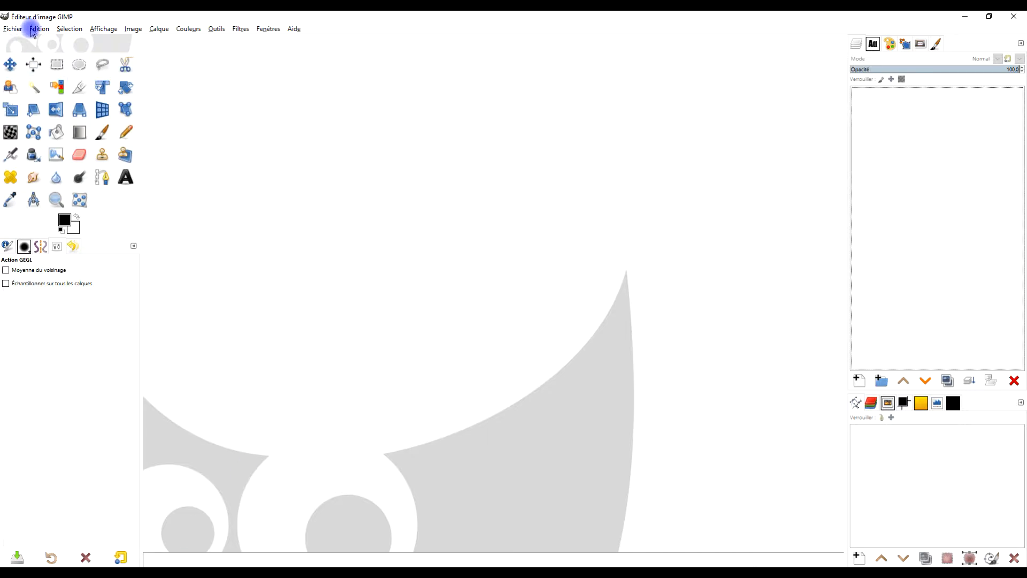
Step: In GIMP, create a new 1920 x 1080 px image at 300 pixels/in with 32-bit floating-point precision and a white fill
{"action": "left_click", "coordinate": [23, 35]}
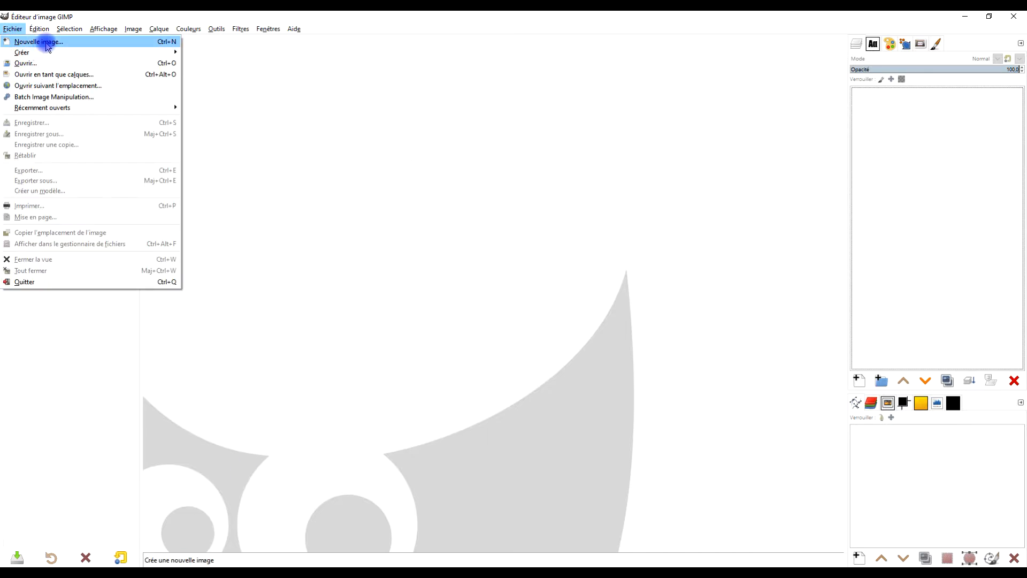
{"action": "left_click", "coordinate": [48, 46]}
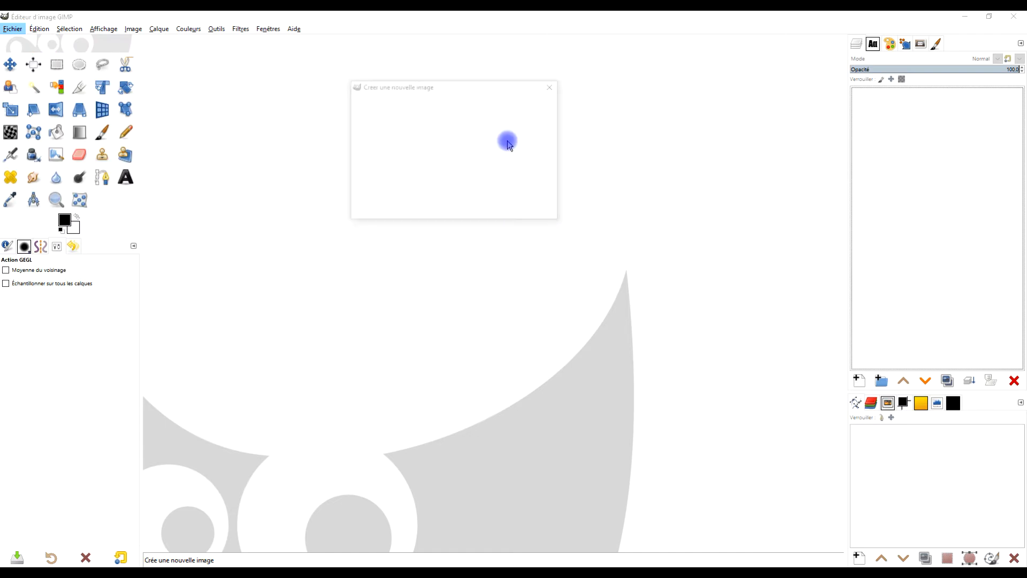
{"action": "left_click", "coordinate": [412, 148]}
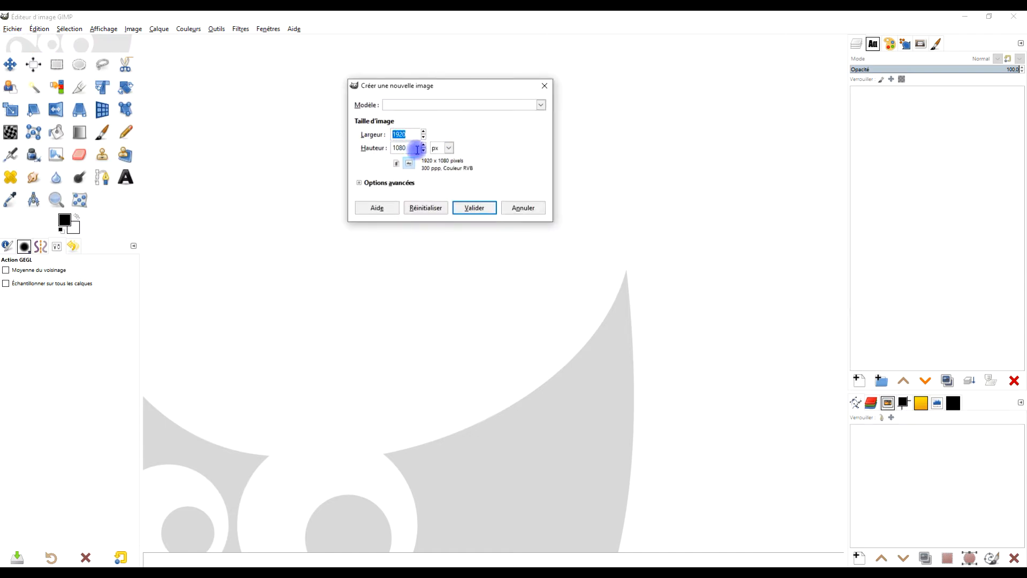
{"action": "left_click", "coordinate": [359, 183]}
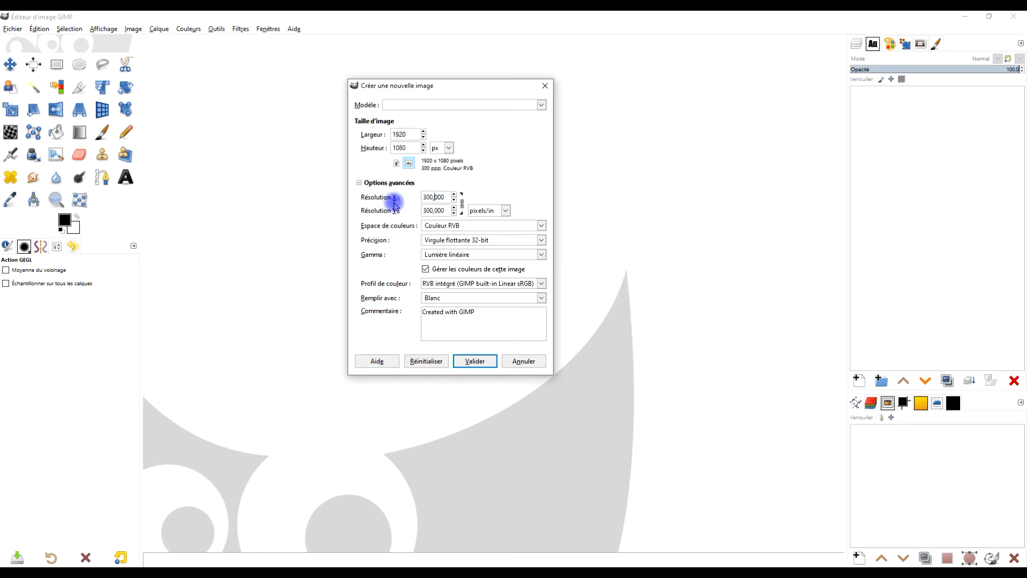
{"action": "left_click", "coordinate": [434, 198]}
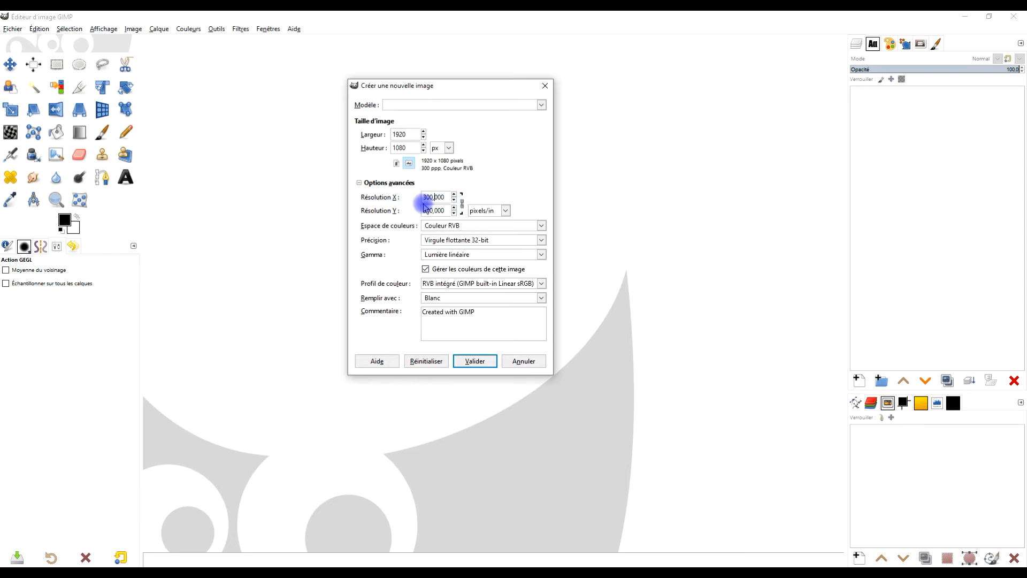
{"action": "left_click", "coordinate": [461, 245]}
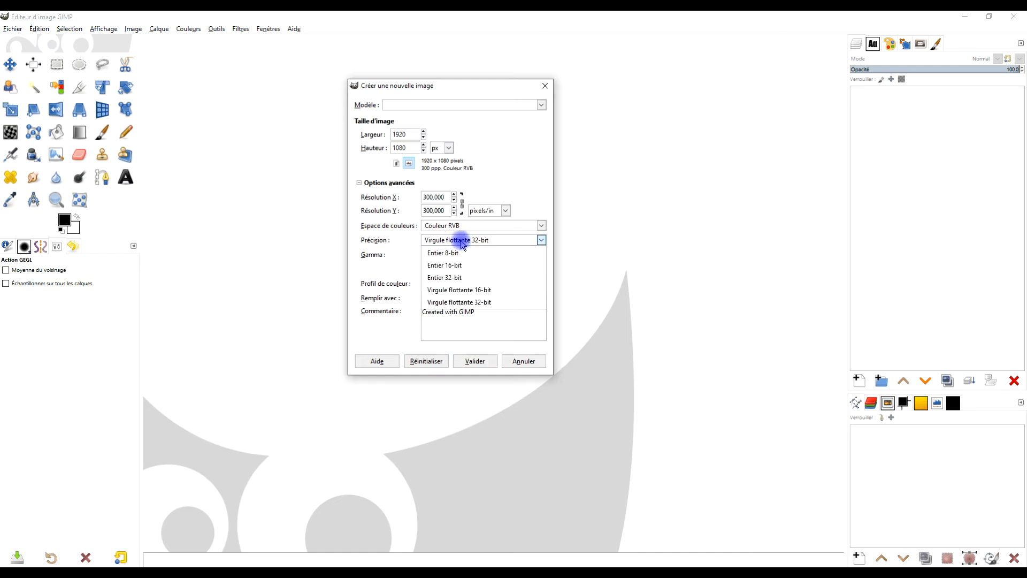
{"action": "left_click", "coordinate": [470, 303]}
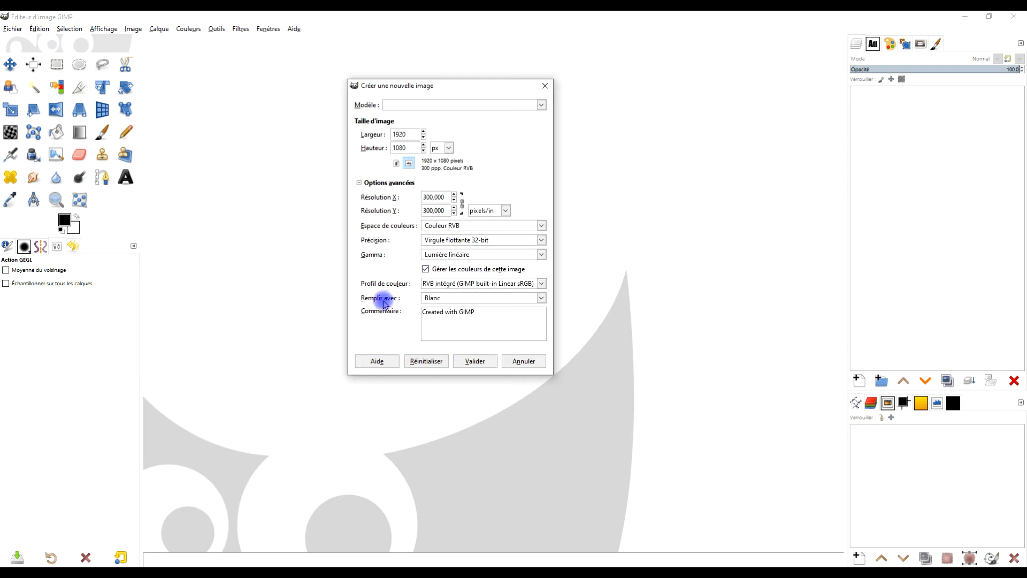
{"action": "left_click", "coordinate": [438, 298]}
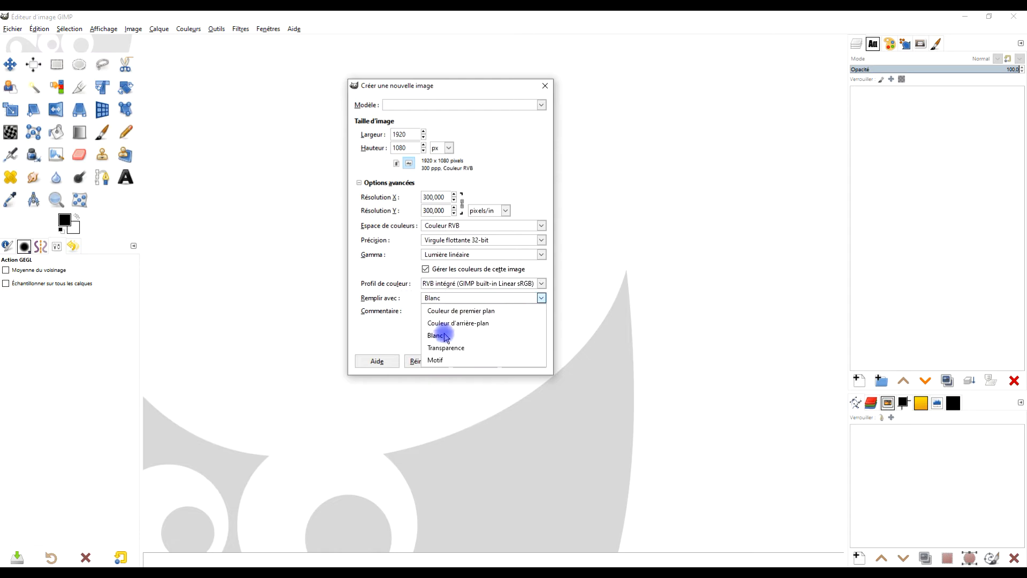
{"action": "left_click", "coordinate": [445, 335]}
{"action": "left_click", "coordinate": [474, 361]}
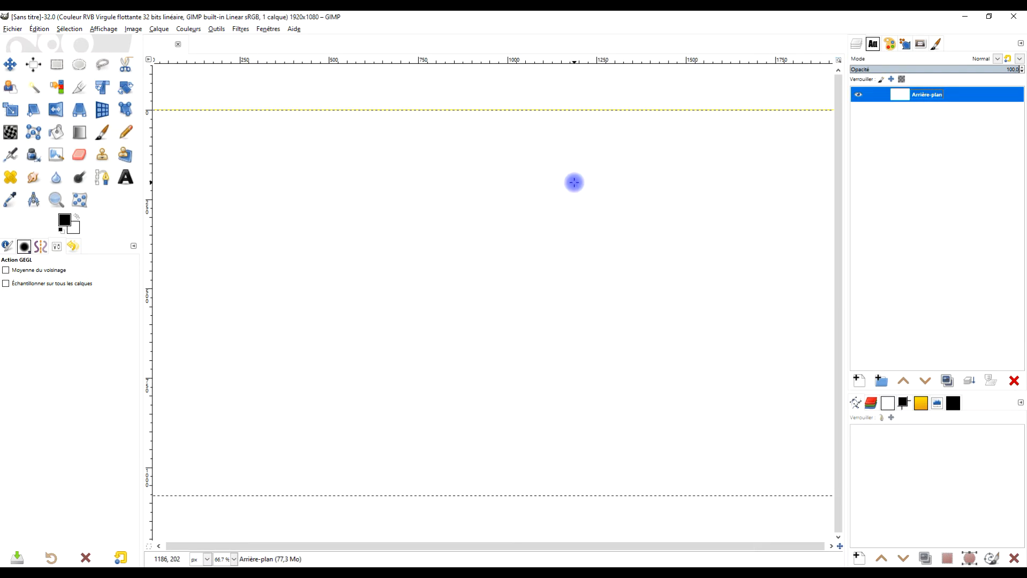
Step: Set the foreground colour to blue 1497eb and fill the background layer with it
{"action": "left_click", "coordinate": [65, 219]}
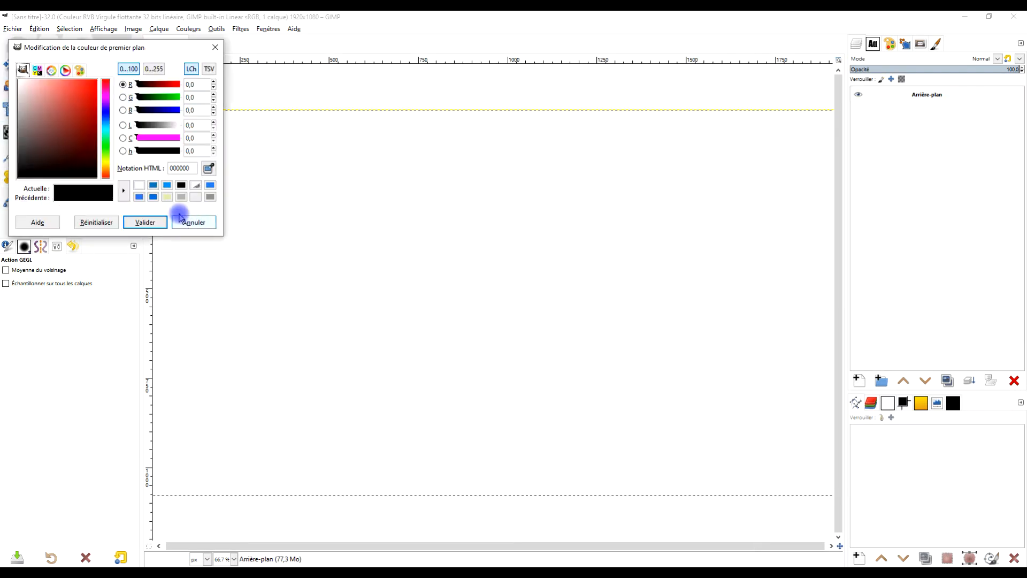
{"action": "left_click", "coordinate": [168, 186]}
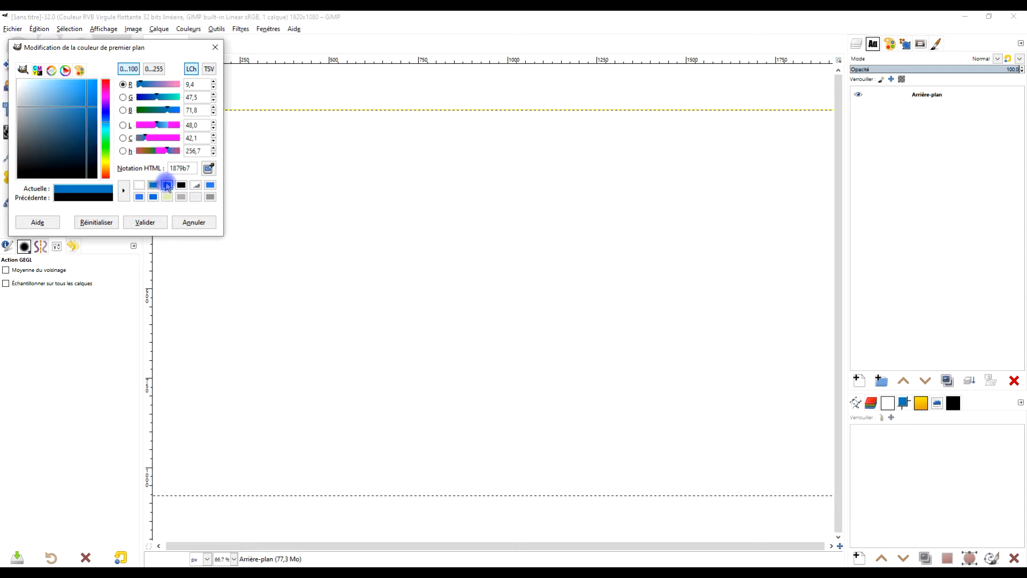
{"action": "left_click_drag", "start_coordinate": [83, 187], "coordinate": [394, 186]}
{"action": "left_click", "coordinate": [153, 224]}
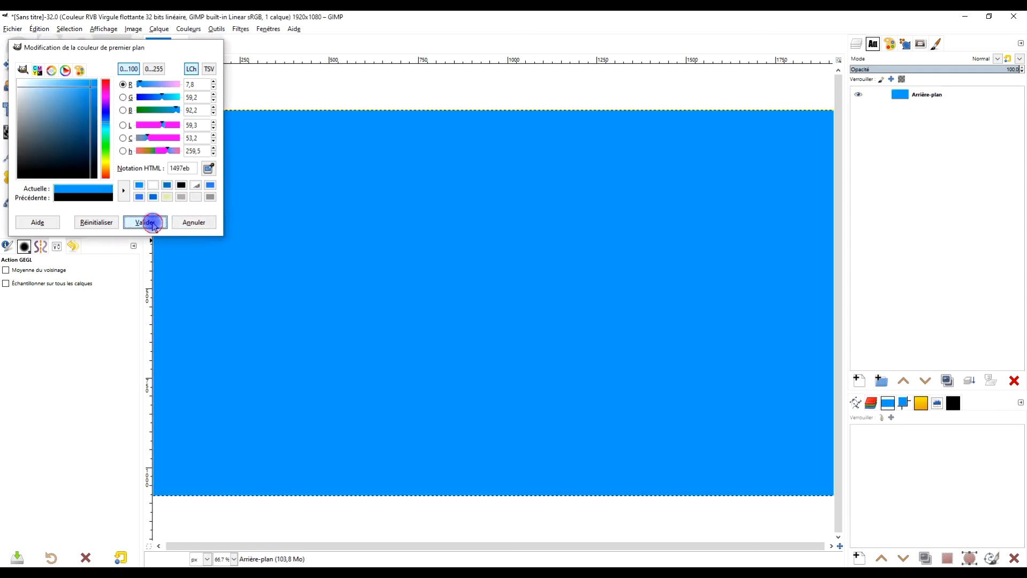
Step: Start the Papier journal distortion filter on the background layer and lower the line pattern's period to 9
{"action": "left_click", "coordinate": [240, 29]}
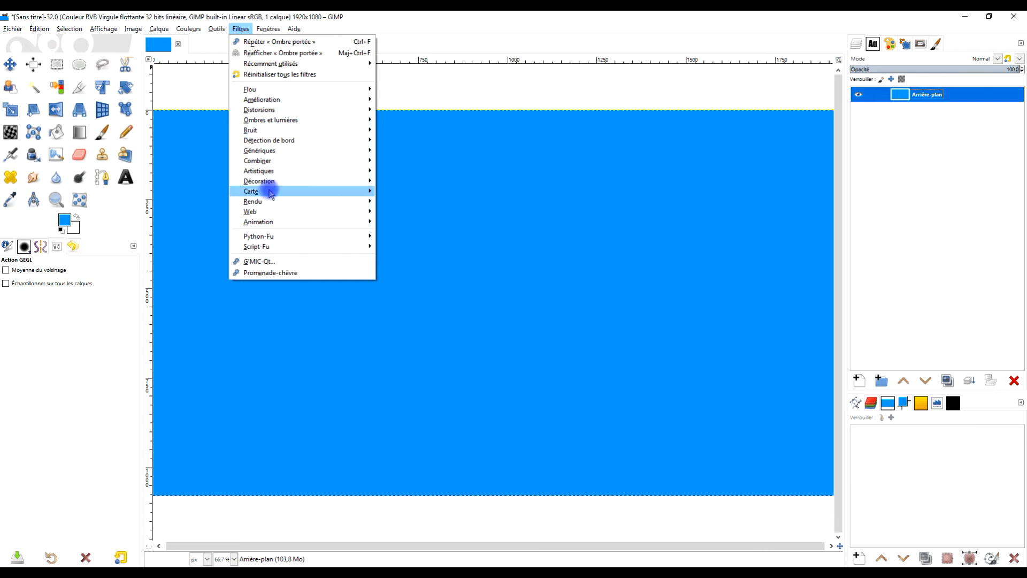
{"action": "mouse_move", "coordinate": [322, 112]}
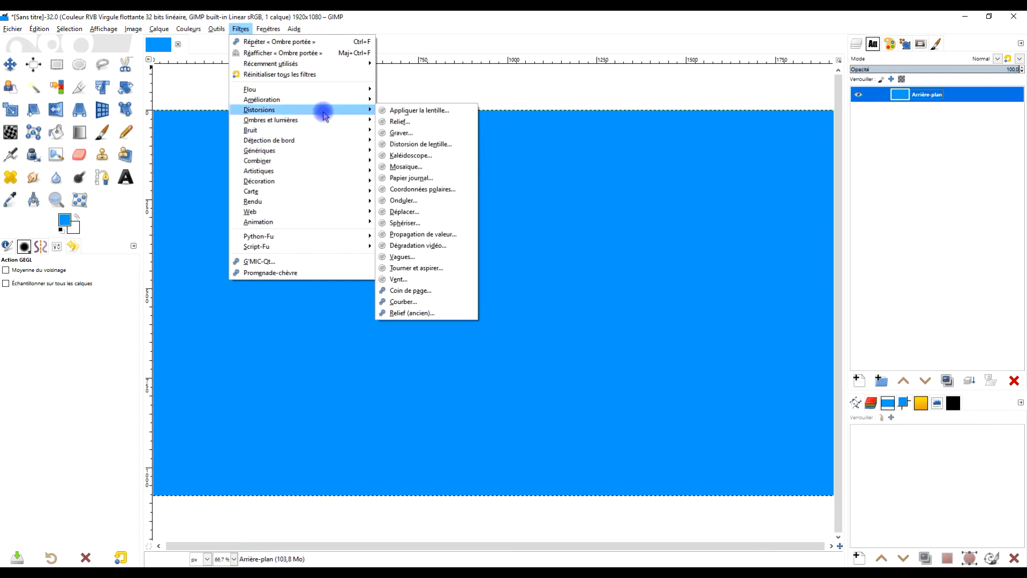
{"action": "left_click", "coordinate": [446, 177]}
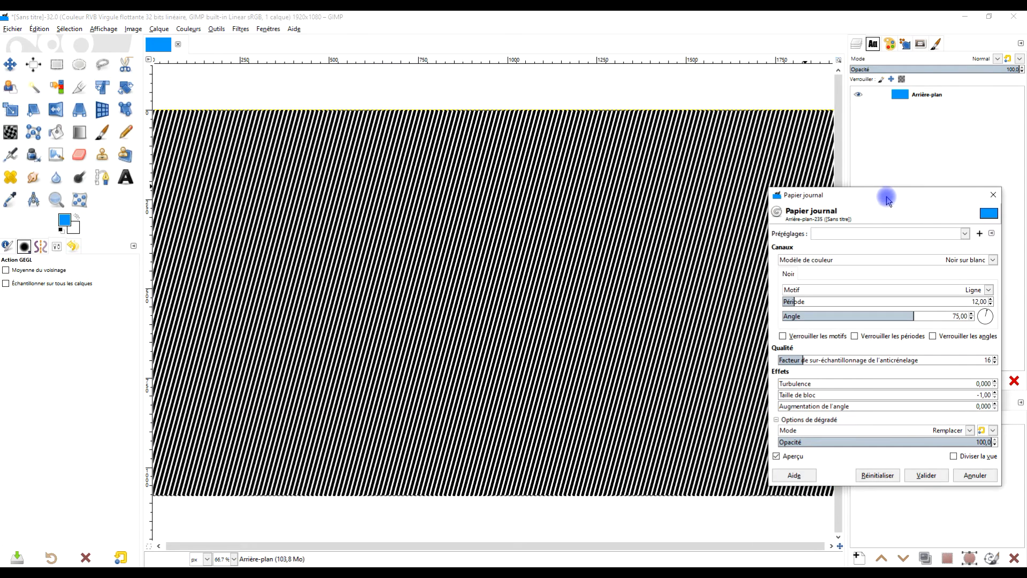
{"action": "left_click_drag", "start_coordinate": [888, 194], "coordinate": [391, 107]}
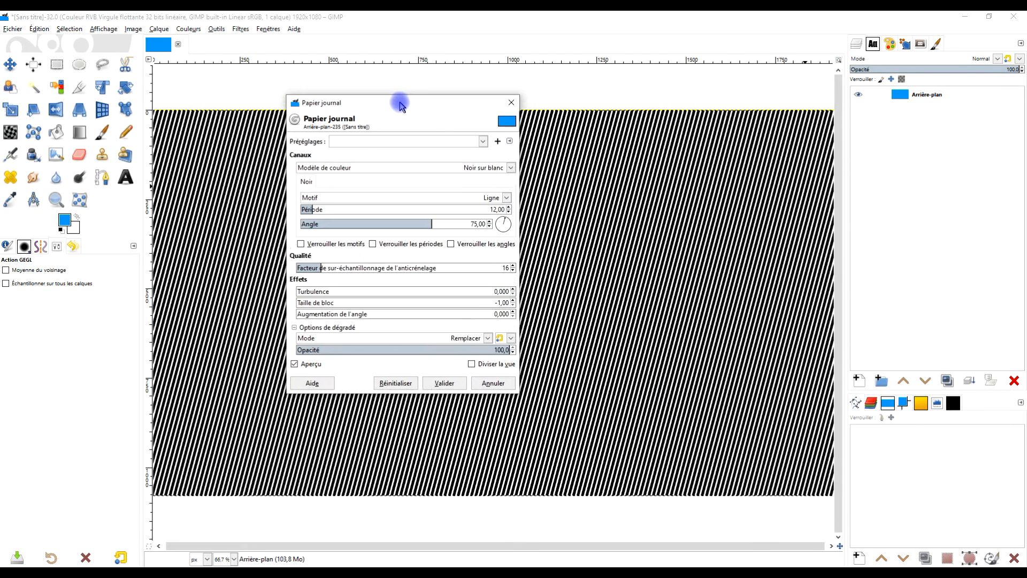
{"action": "left_click", "coordinate": [492, 218]}
{"action": "left_click", "coordinate": [493, 217]}
{"action": "left_click", "coordinate": [492, 217]}
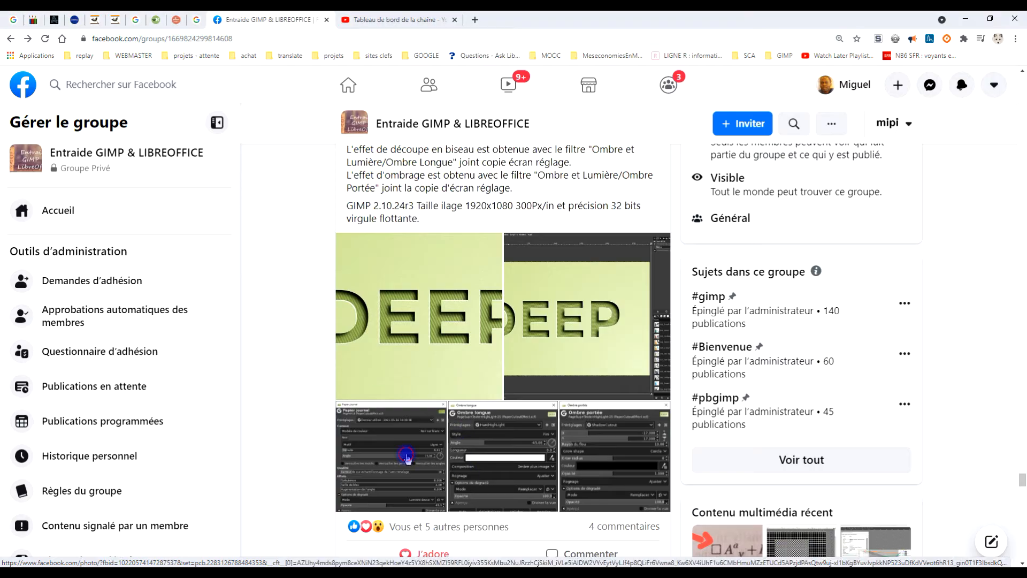
Step: Check the Facebook reference screenshot, then apply the Papier journal filter in GIMP with a period of 9,91 and an opacity of 45,9
{"action": "left_click", "coordinate": [406, 457]}
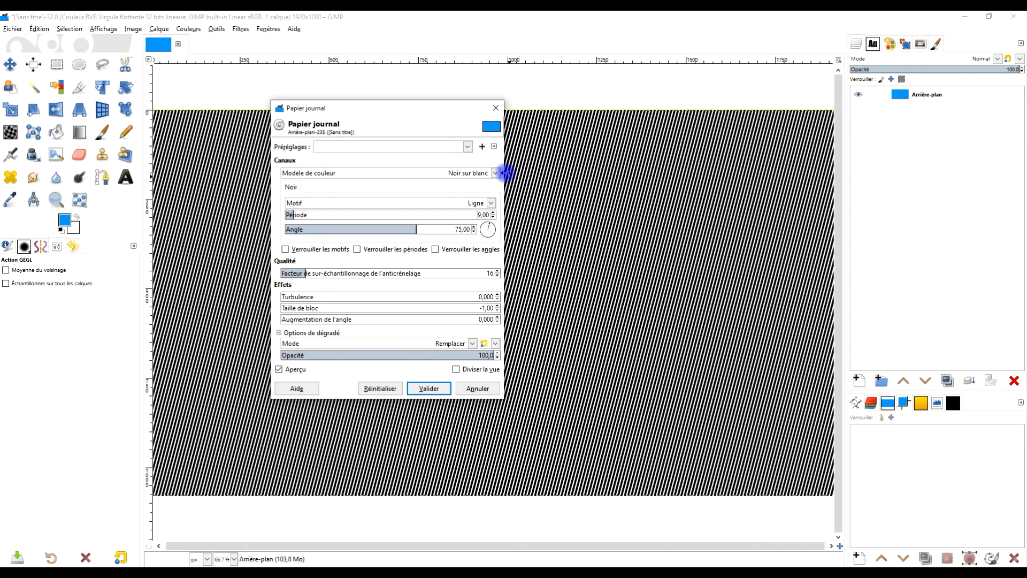
{"action": "key", "text": "Right"}
{"action": "key", "text": "Delete"}
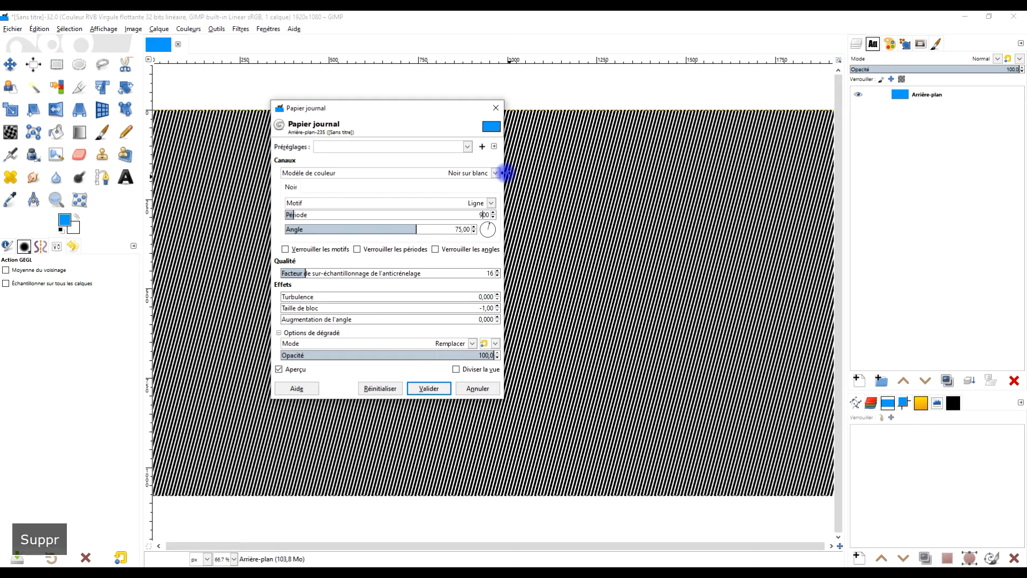
{"action": "key", "text": "Caps_Lock"}
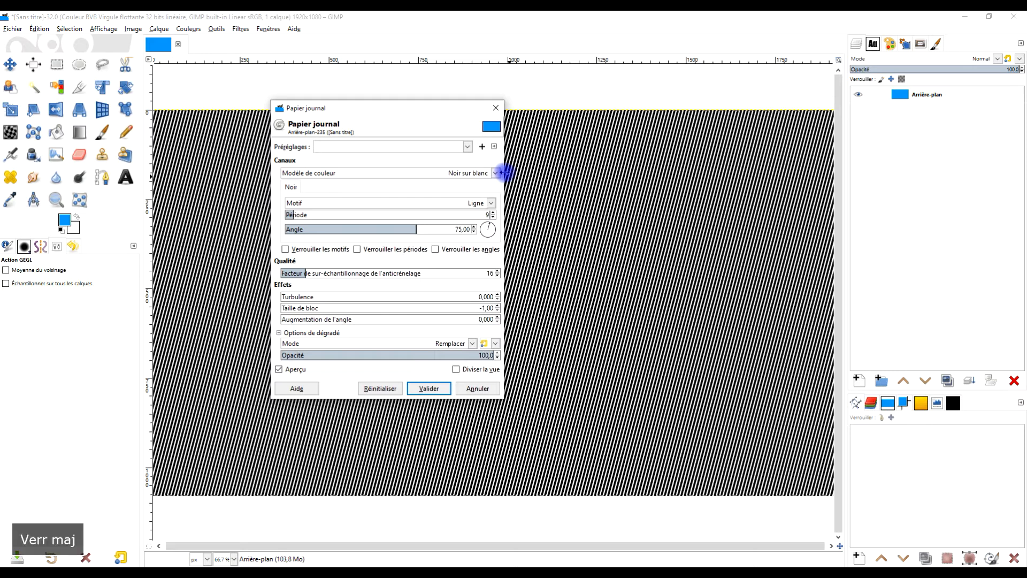
{"action": "type", "text": ",91"}
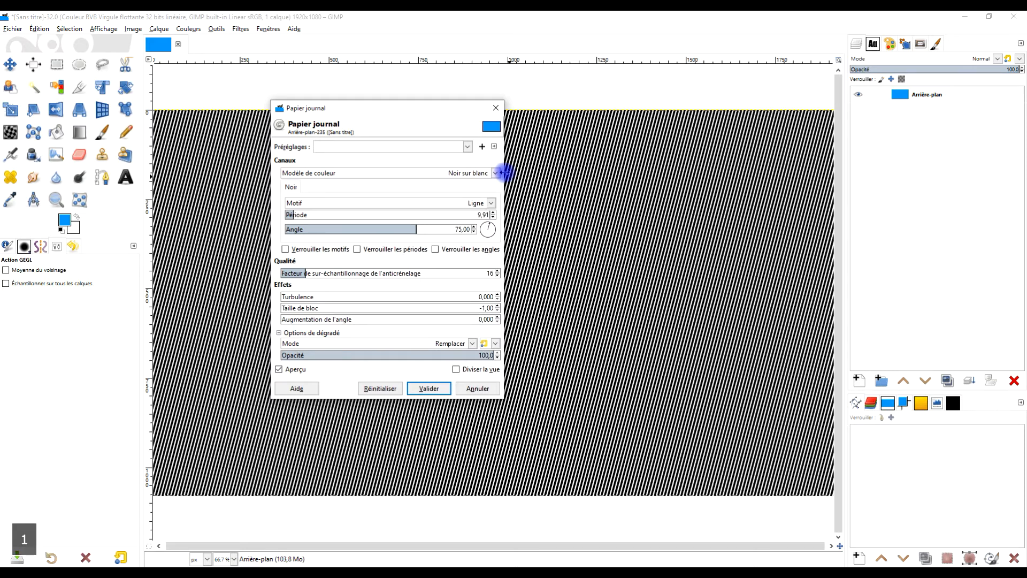
{"action": "left_click", "coordinate": [373, 355]}
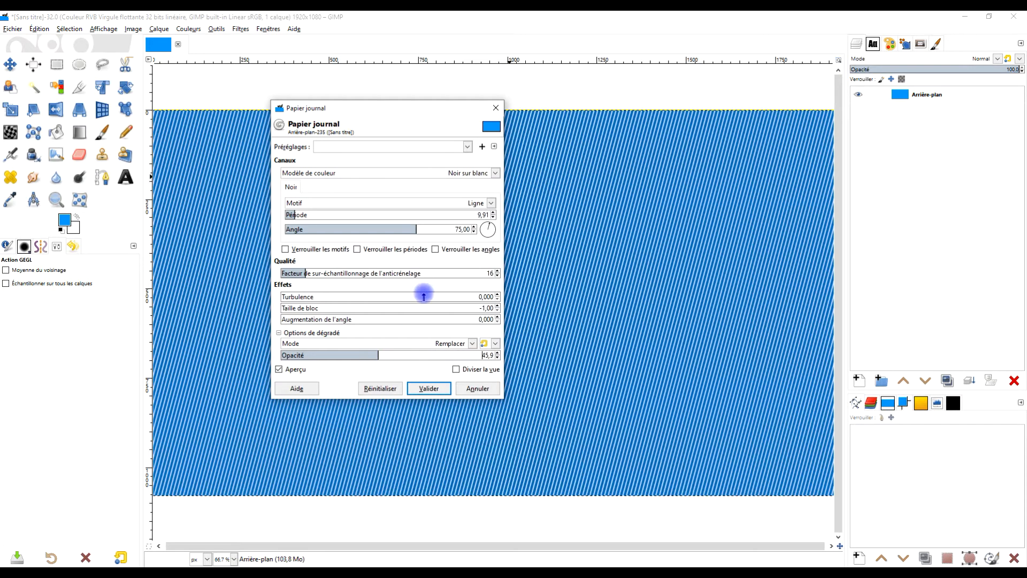
{"action": "left_click", "coordinate": [429, 388]}
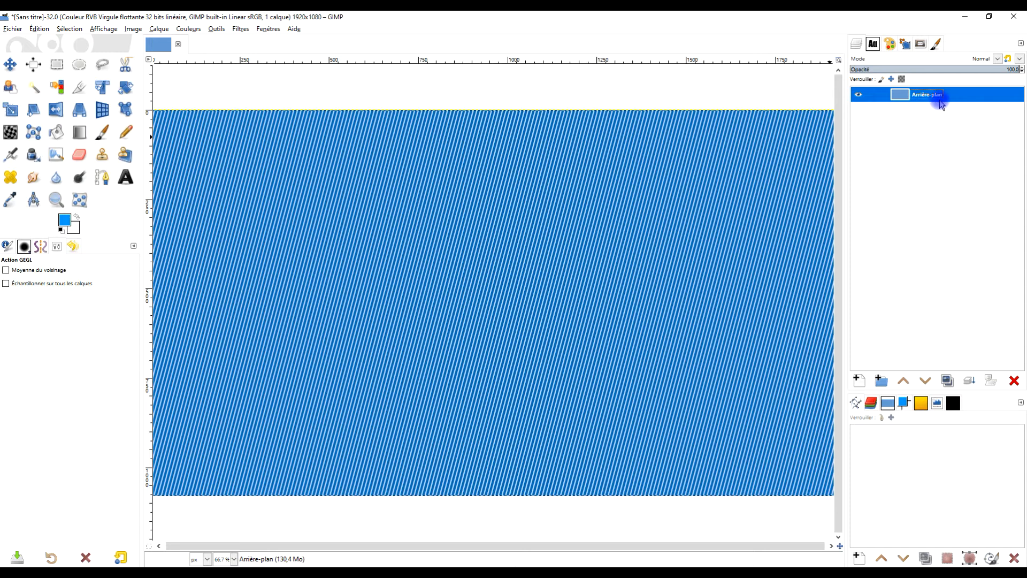
Step: Add a transparent 1920 x 1080 px layer named "dessus" above the striped background layer
{"action": "left_click", "coordinate": [859, 380]}
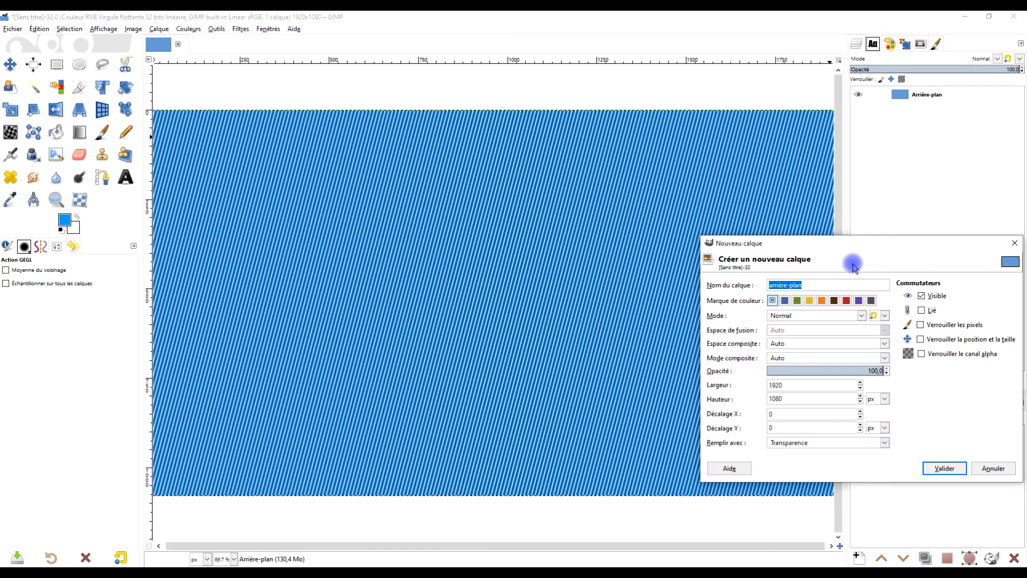
{"action": "left_click_drag", "start_coordinate": [850, 247], "coordinate": [599, 178]}
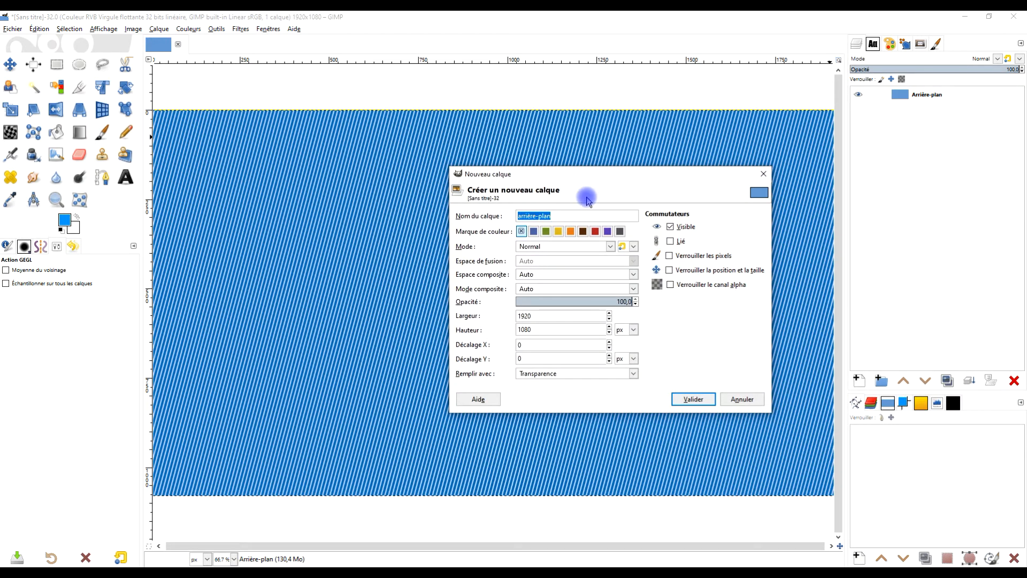
{"action": "type", "text": "essus"}
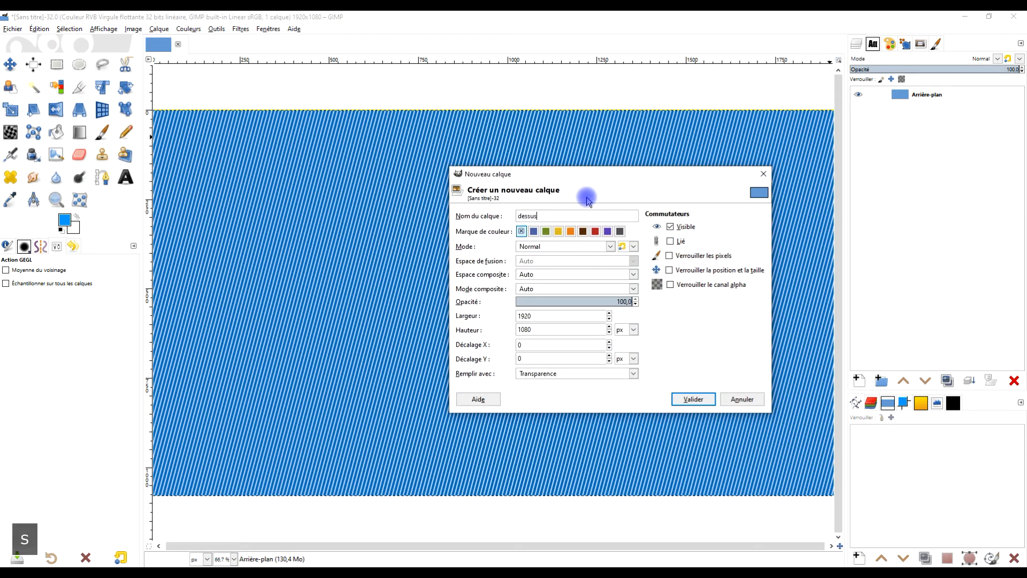
{"action": "left_click", "coordinate": [693, 399]}
Step: Rename the striped background layer as "dessous"
{"action": "double_click", "coordinate": [918, 112]}
{"action": "type", "text": "dessous"}
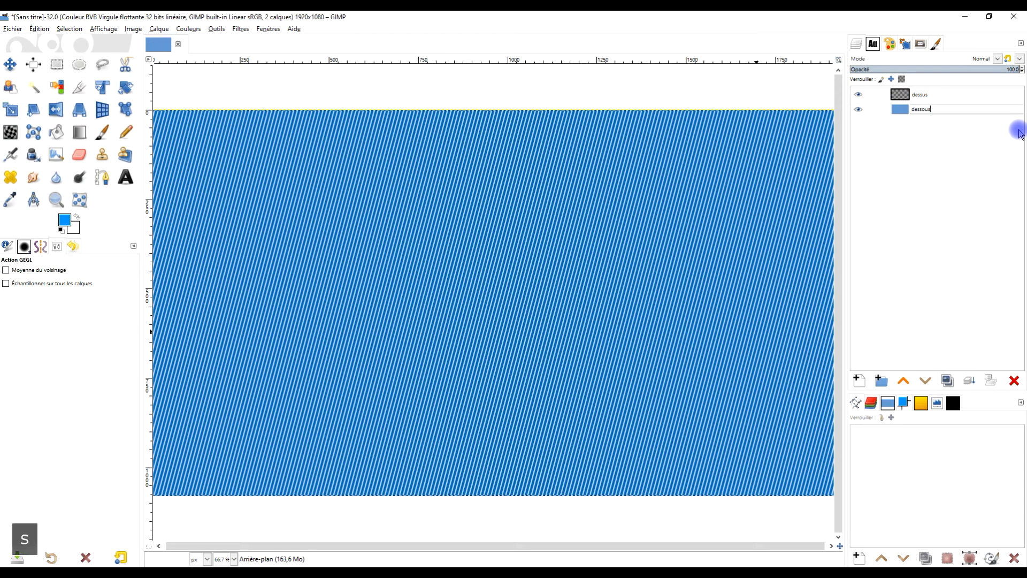
{"action": "key", "text": "Return"}
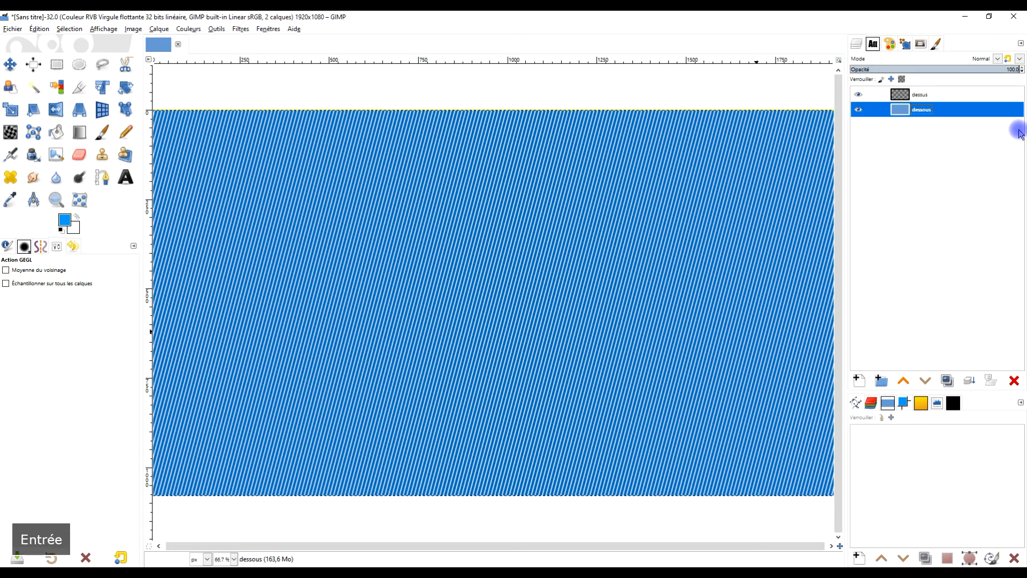
Step: Fill the "dessus" layer with the darker blue 1879b7 taken from the recent colours
{"action": "left_click", "coordinate": [903, 94]}
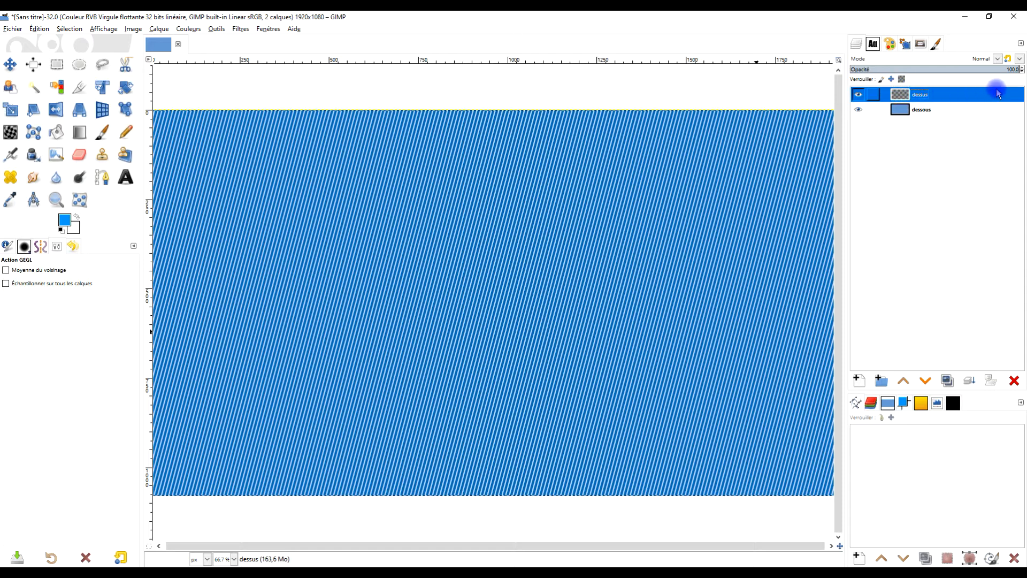
{"action": "left_click", "coordinate": [64, 219]}
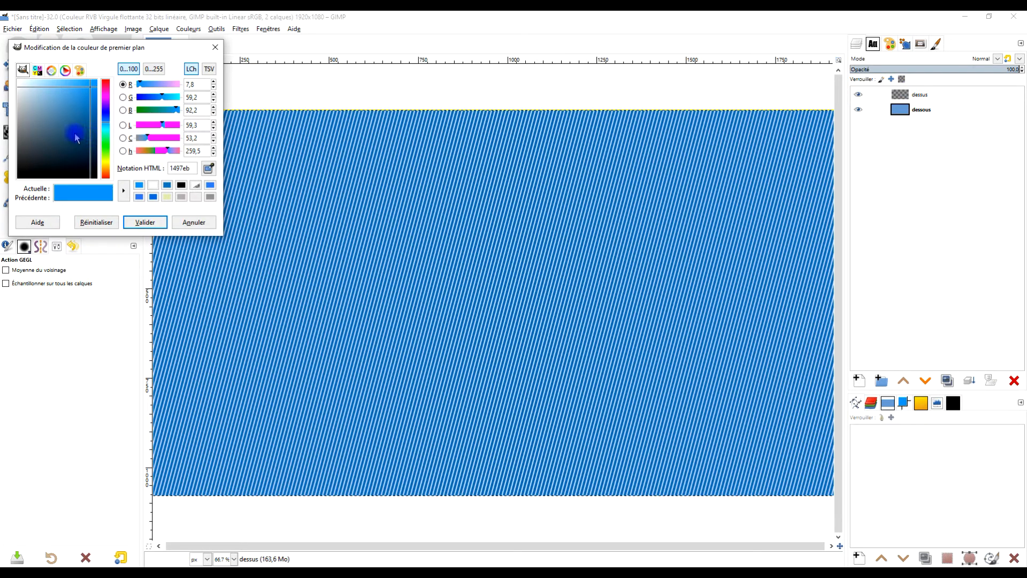
{"action": "left_click", "coordinate": [167, 185]}
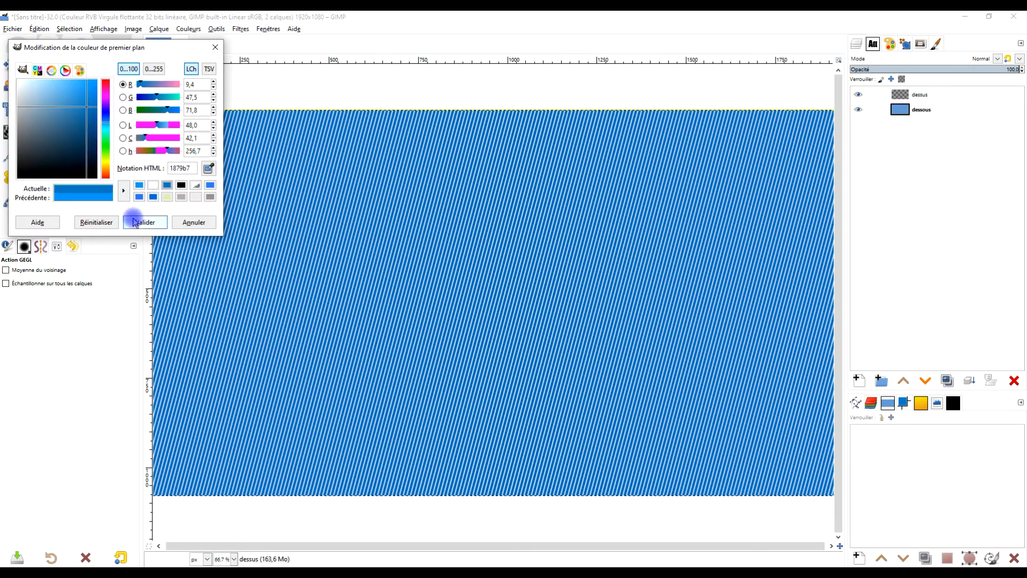
{"action": "left_click", "coordinate": [150, 221]}
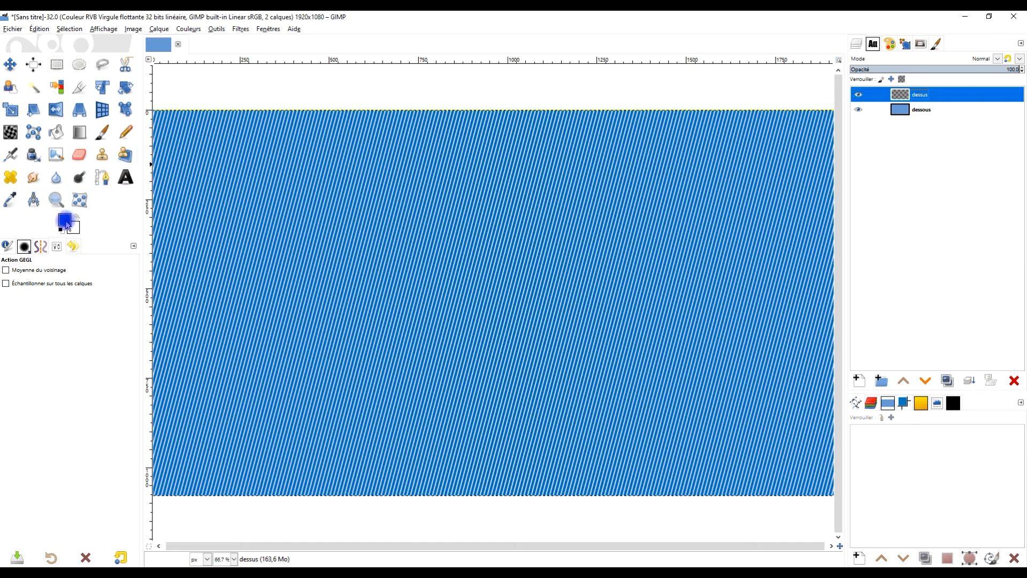
{"action": "left_click_drag", "start_coordinate": [65, 222], "coordinate": [461, 228]}
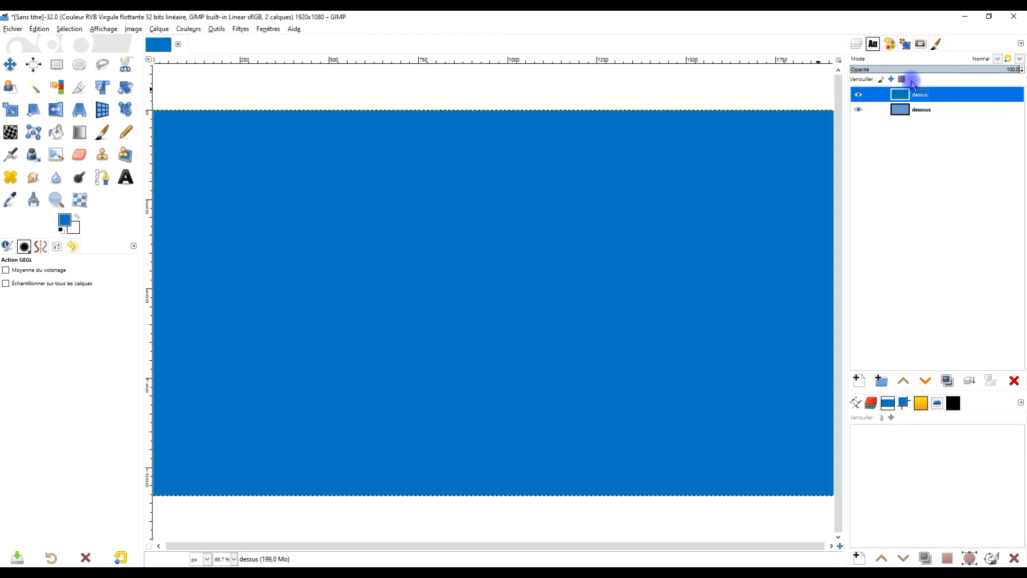
Step: Add the black text "MERCI" in Impact Condensed at 300 px near the upper left of the image
{"action": "left_click", "coordinate": [127, 180]}
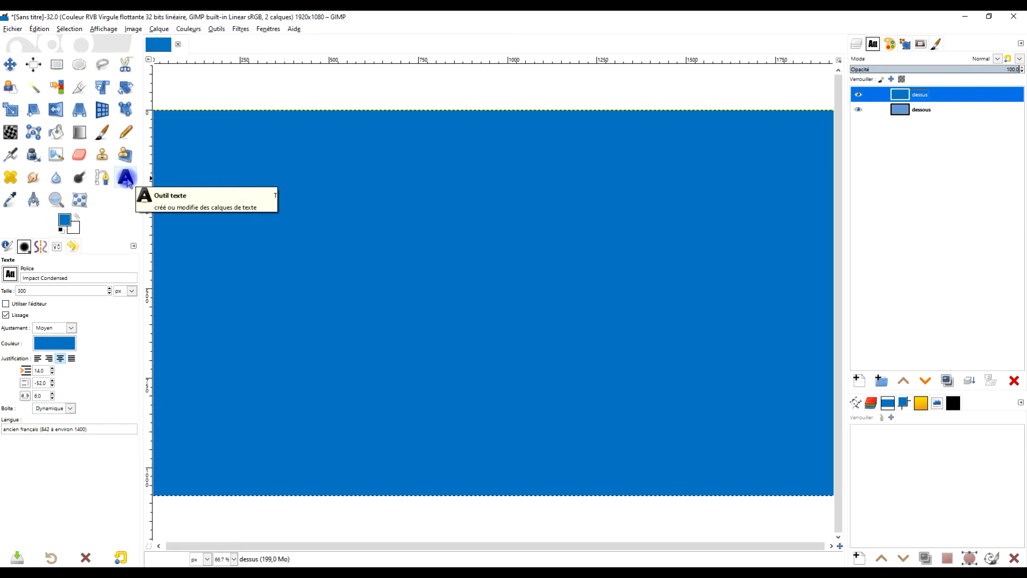
{"action": "left_click", "coordinate": [61, 230]}
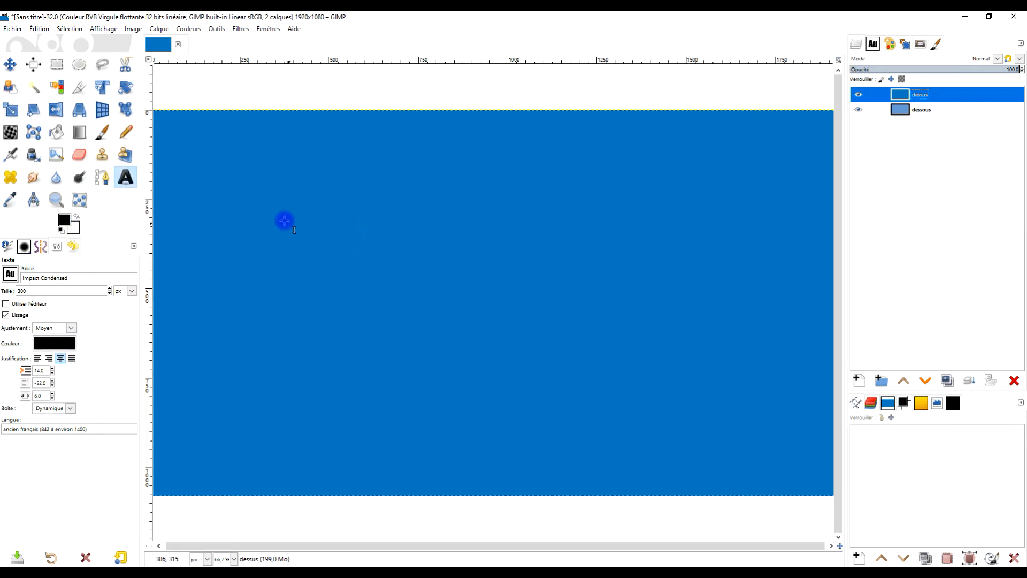
{"action": "left_click", "coordinate": [210, 187]}
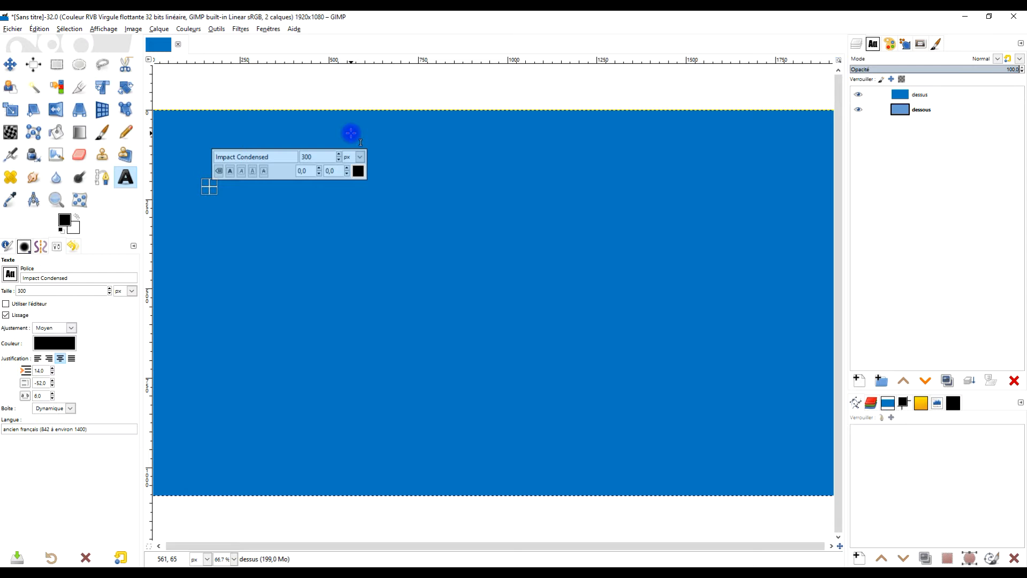
{"action": "key", "text": "Caps_Lock"}
{"action": "type", "text": "MER"}
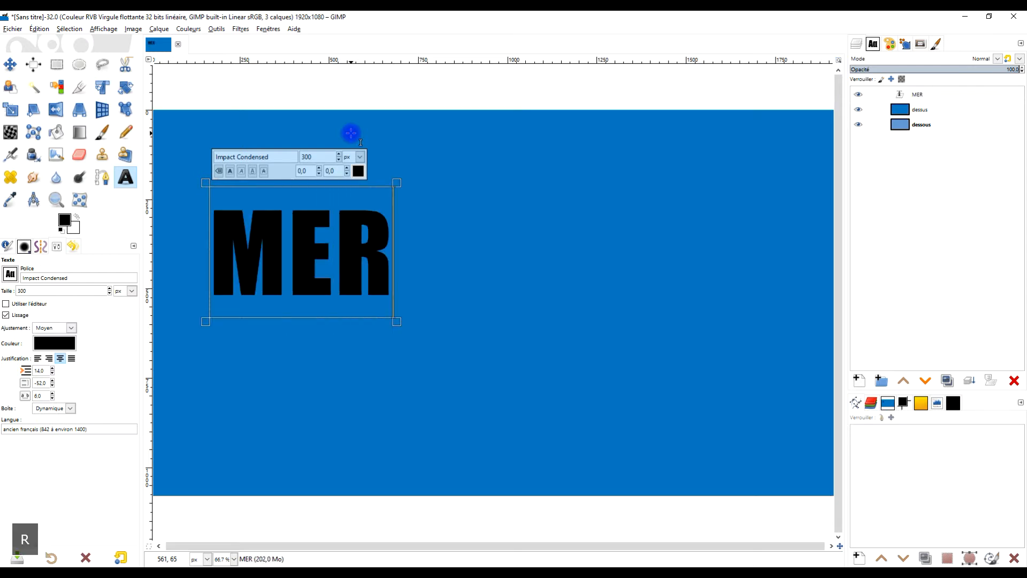
{"action": "type", "text": "CI"}
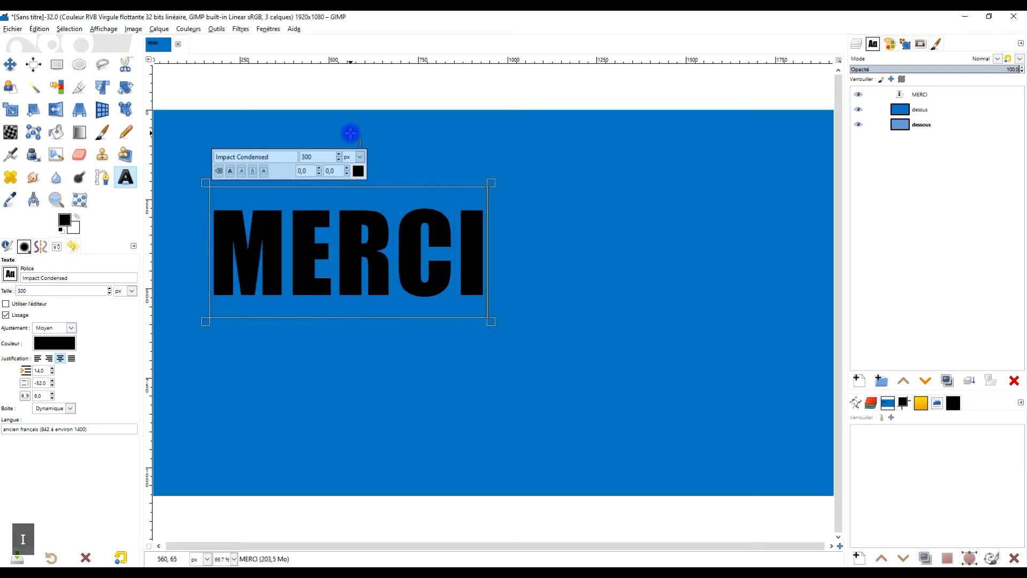
Step: Enlarge all of the "MERCI" text to a size of 592 px
{"action": "key", "text": "ctrl+a"}
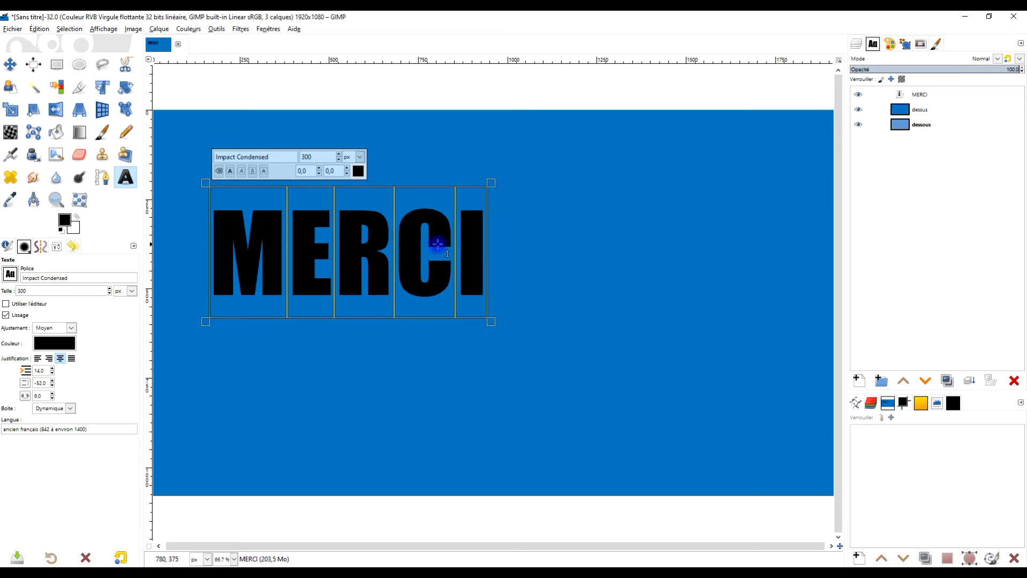
{"action": "left_click", "coordinate": [338, 153]}
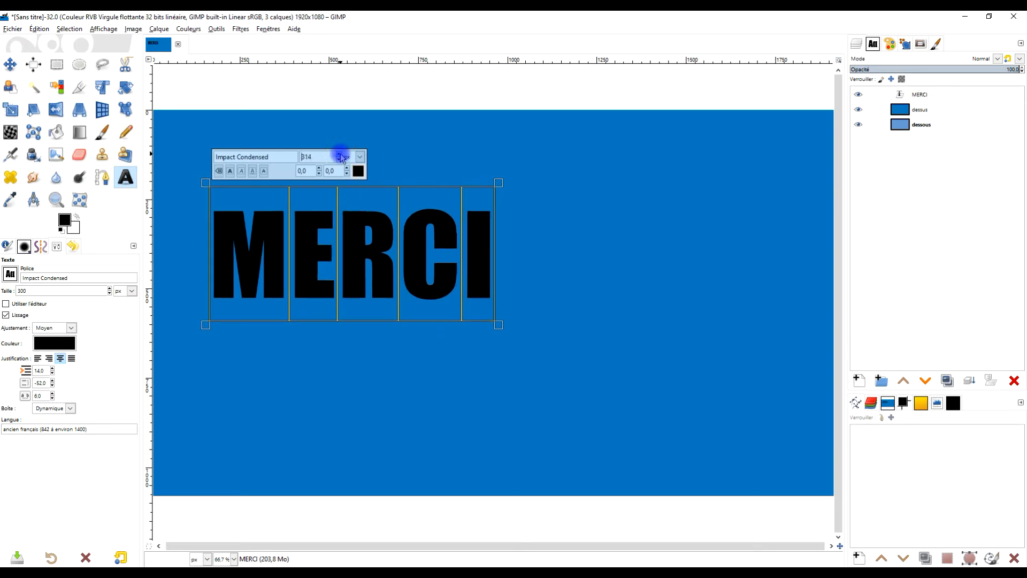
{"action": "left_click_drag", "start_coordinate": [338, 154], "coordinate": [339, 155]}
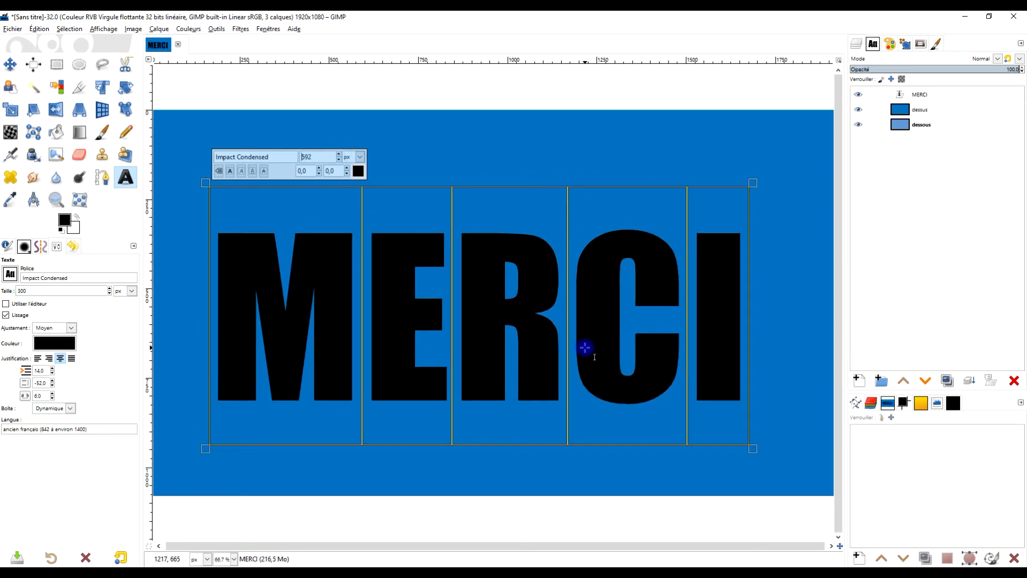
{"action": "scroll", "coordinate": [585, 348], "scroll_direction": "down", "scroll_amount": 1}
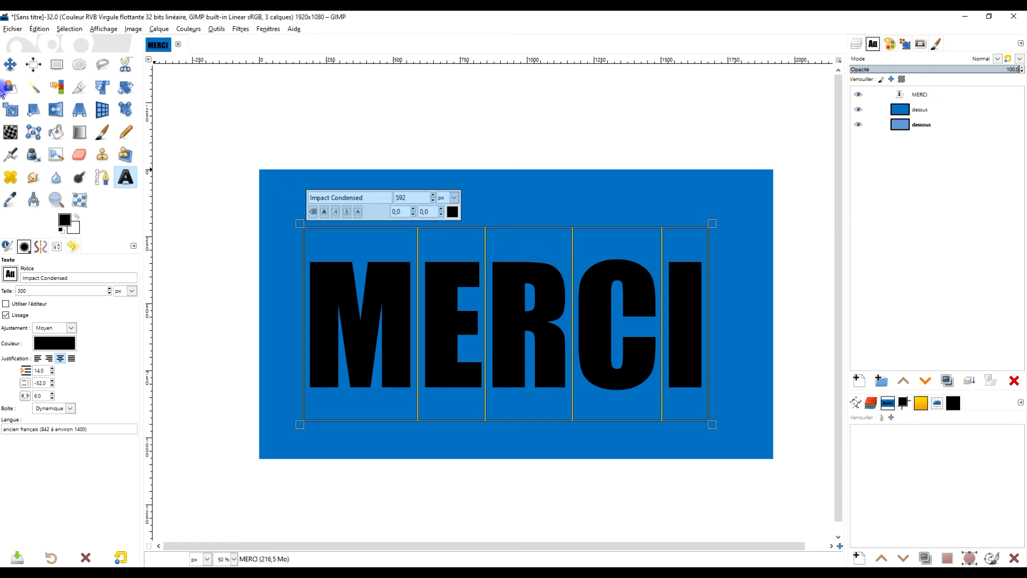
Step: Centre the "MERCI" text layer horizontally and vertically relative to the image
{"action": "left_click", "coordinate": [32, 64]}
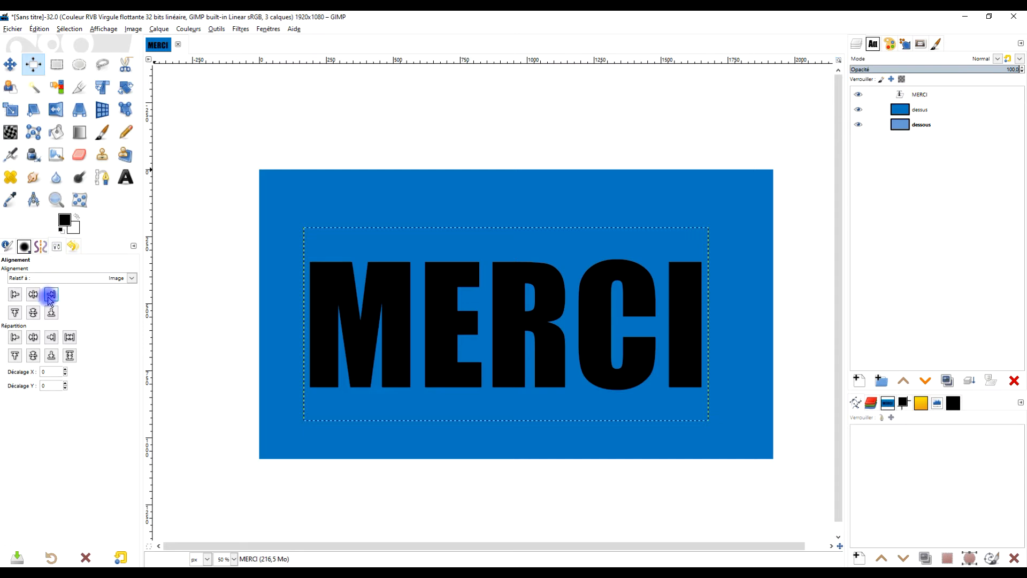
{"action": "left_click_drag", "start_coordinate": [285, 198], "coordinate": [760, 460]}
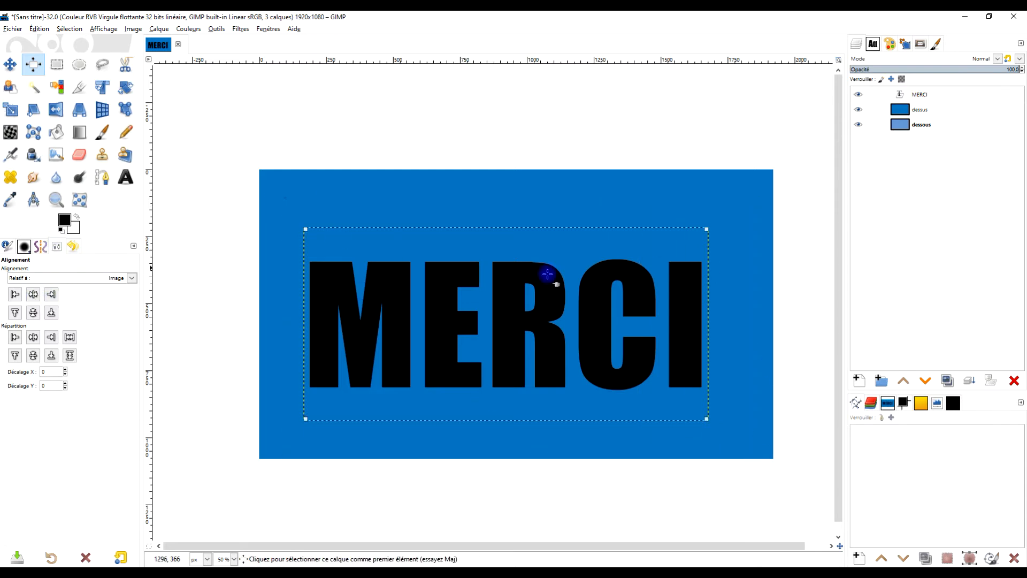
{"action": "left_click", "coordinate": [33, 294]}
{"action": "left_click", "coordinate": [33, 312]}
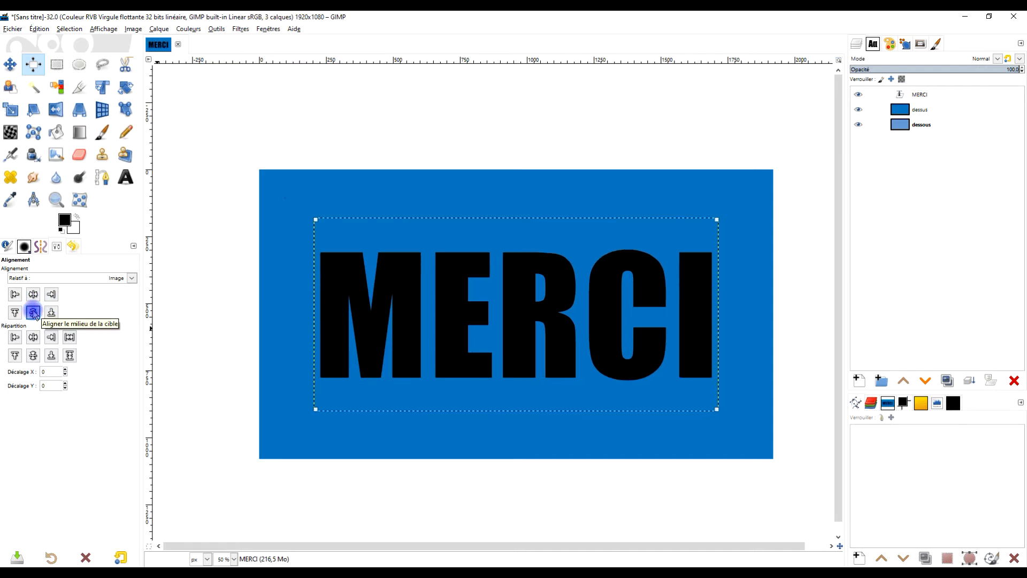
Step: Move the "MERCI" text layer below "dessous" and turn its alpha into a selection
{"action": "left_click", "coordinate": [57, 65]}
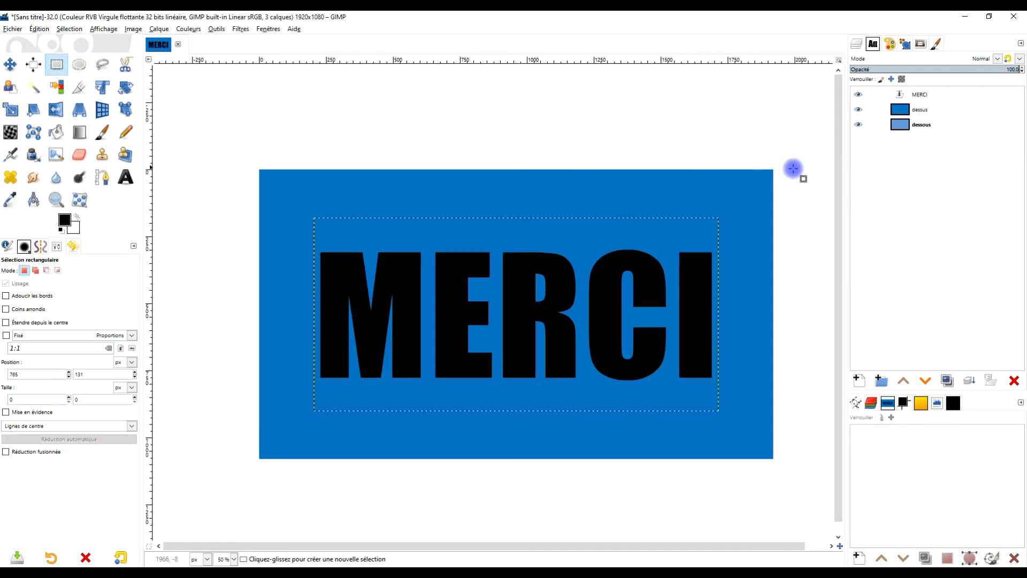
{"action": "left_click_drag", "start_coordinate": [919, 95], "coordinate": [970, 124]}
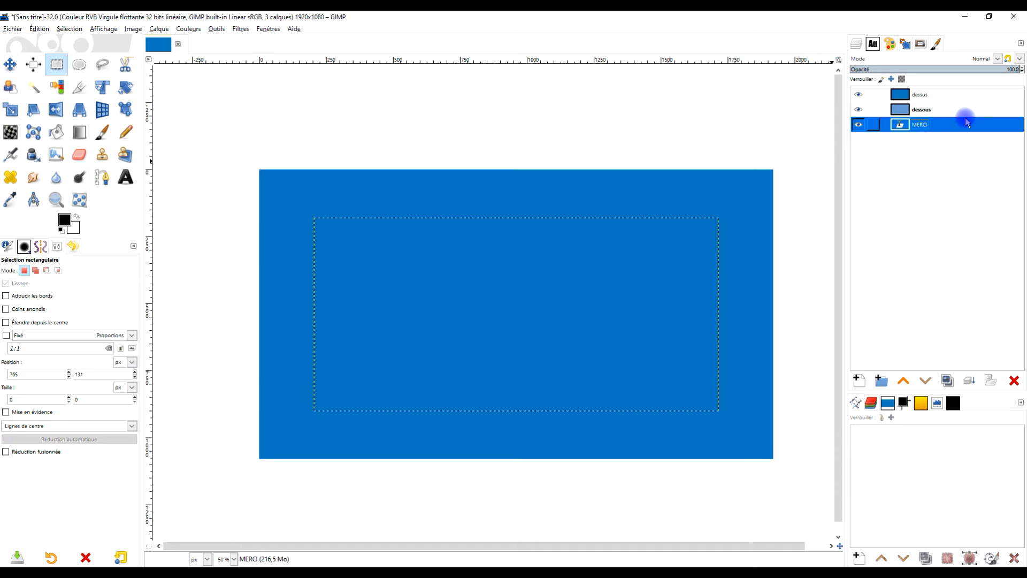
{"action": "right_click", "coordinate": [910, 126]}
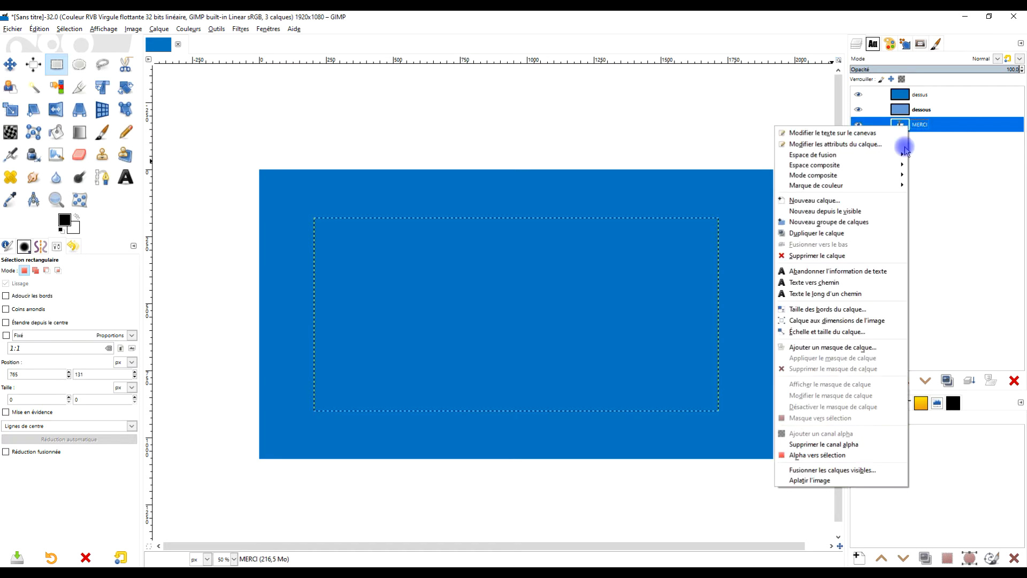
{"action": "left_click", "coordinate": [824, 459]}
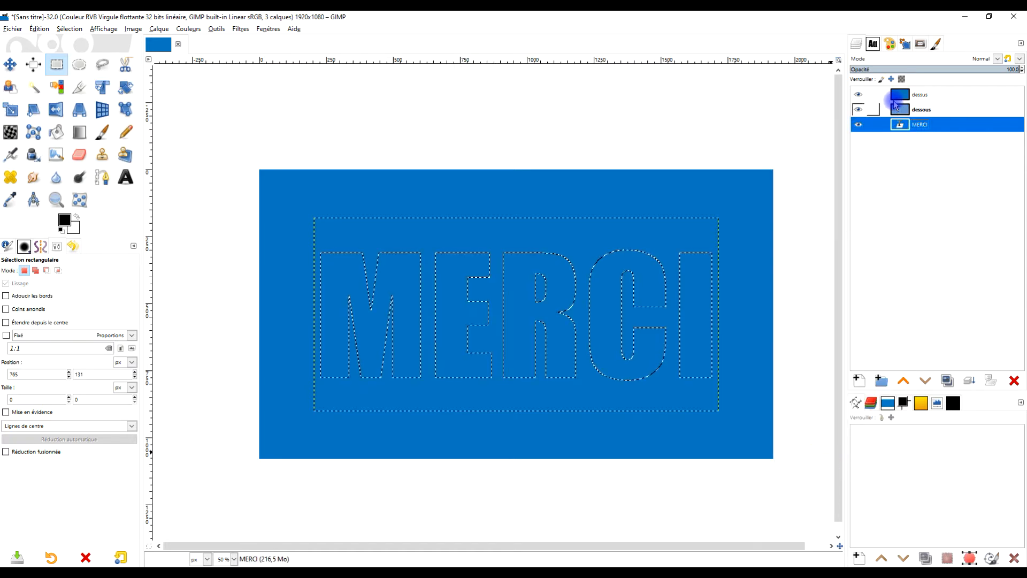
Step: Duplicate the "dessus" layer, place the copy just below "dessous", and hide both the copy and the "MERCI" layer
{"action": "left_click", "coordinate": [902, 101]}
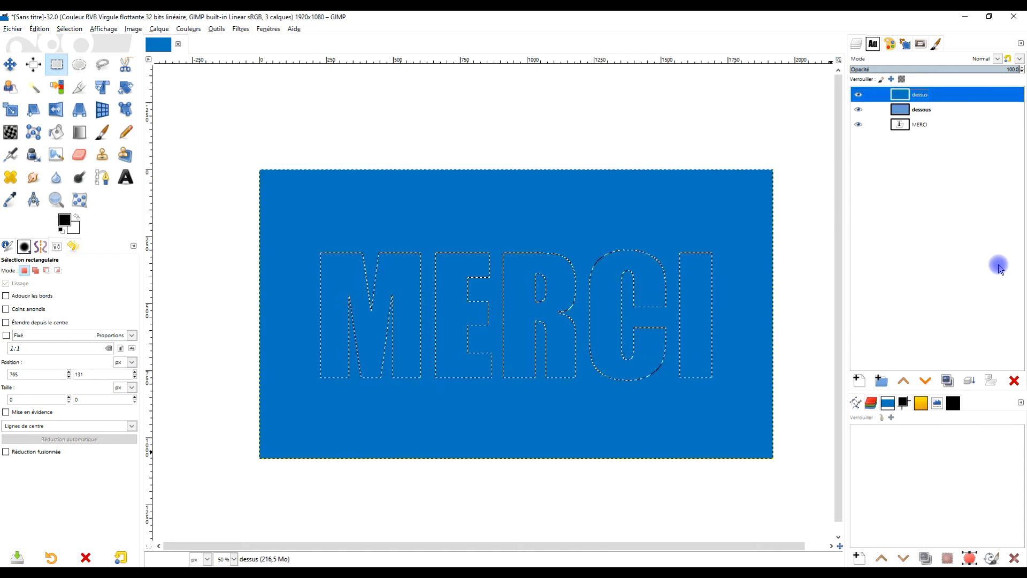
{"action": "left_click", "coordinate": [950, 386]}
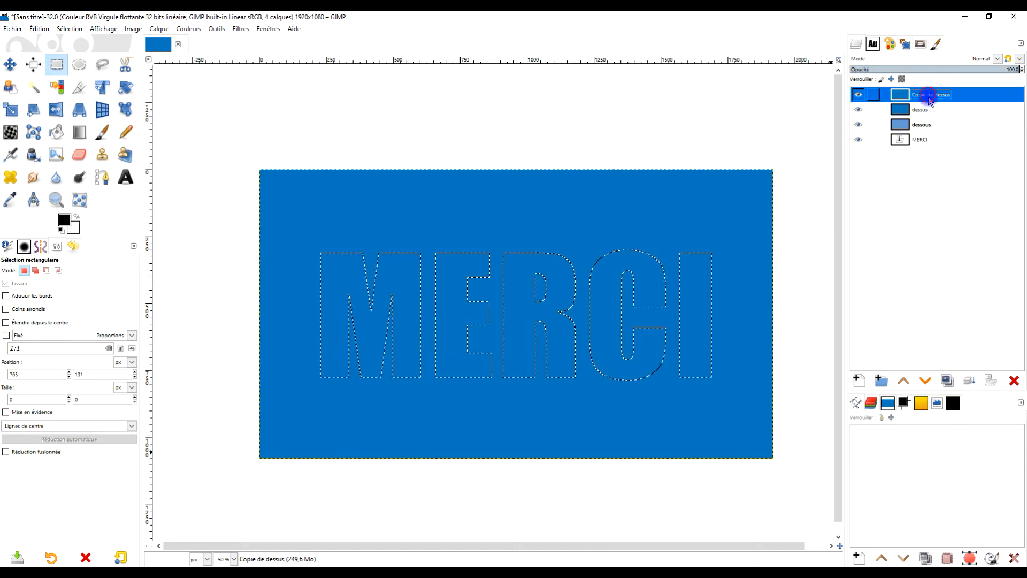
{"action": "left_click_drag", "start_coordinate": [924, 92], "coordinate": [936, 137]}
{"action": "left_click", "coordinate": [859, 125]}
{"action": "left_click", "coordinate": [858, 140]}
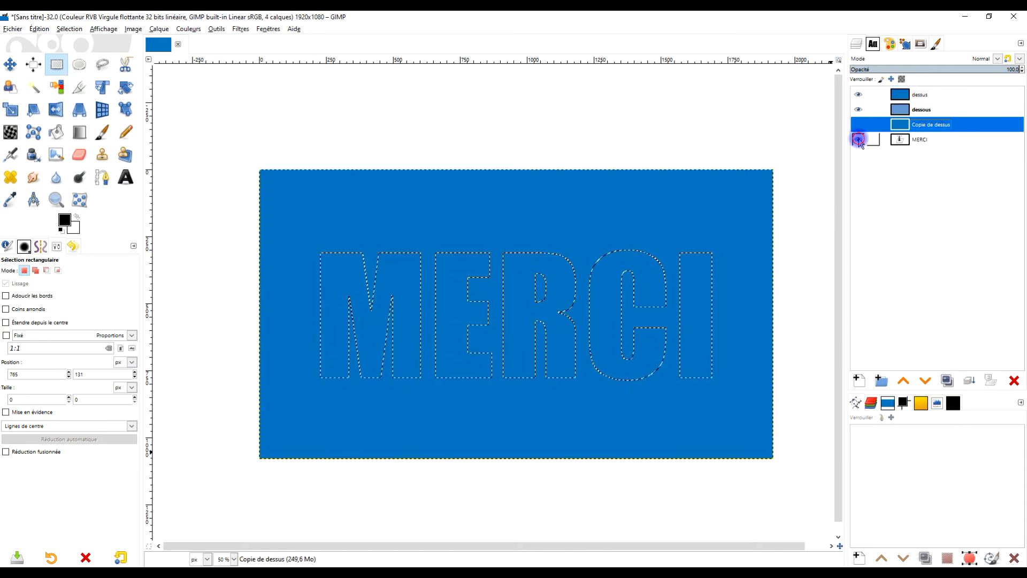
Step: Erase the selected letter shapes from the "dessus" layer
{"action": "left_click", "coordinate": [901, 98]}
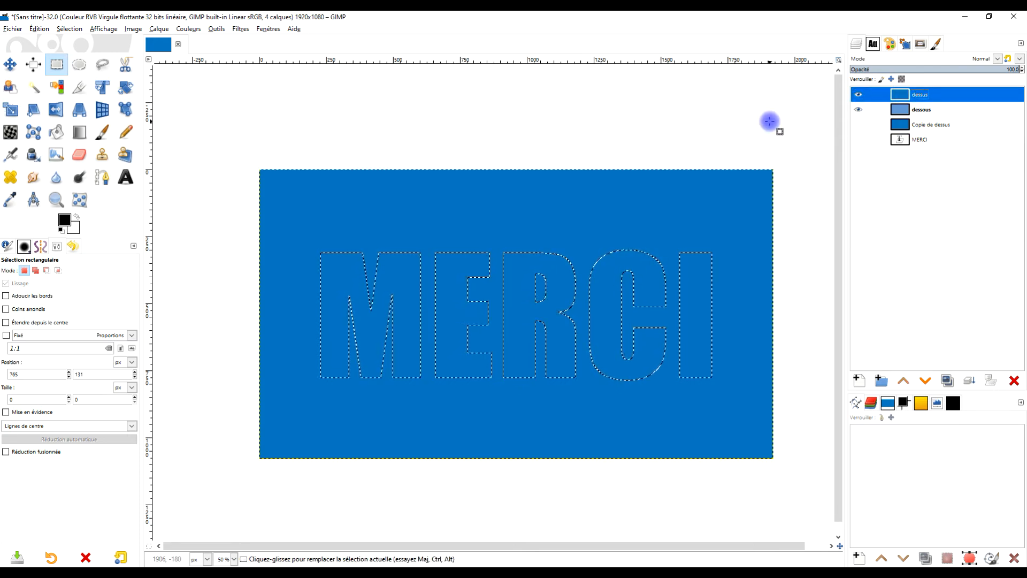
{"action": "left_click", "coordinate": [39, 29]}
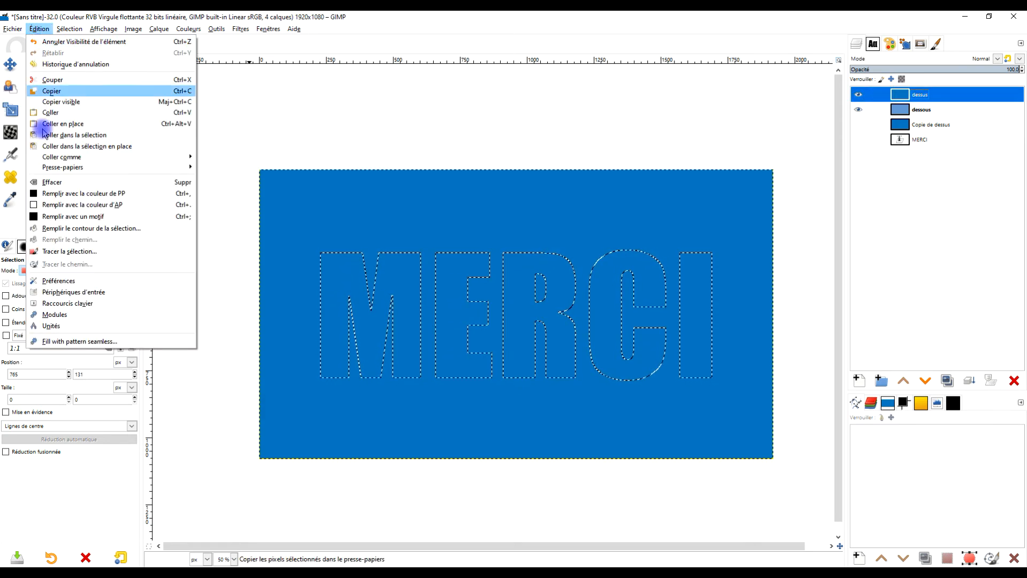
{"action": "left_click", "coordinate": [95, 183]}
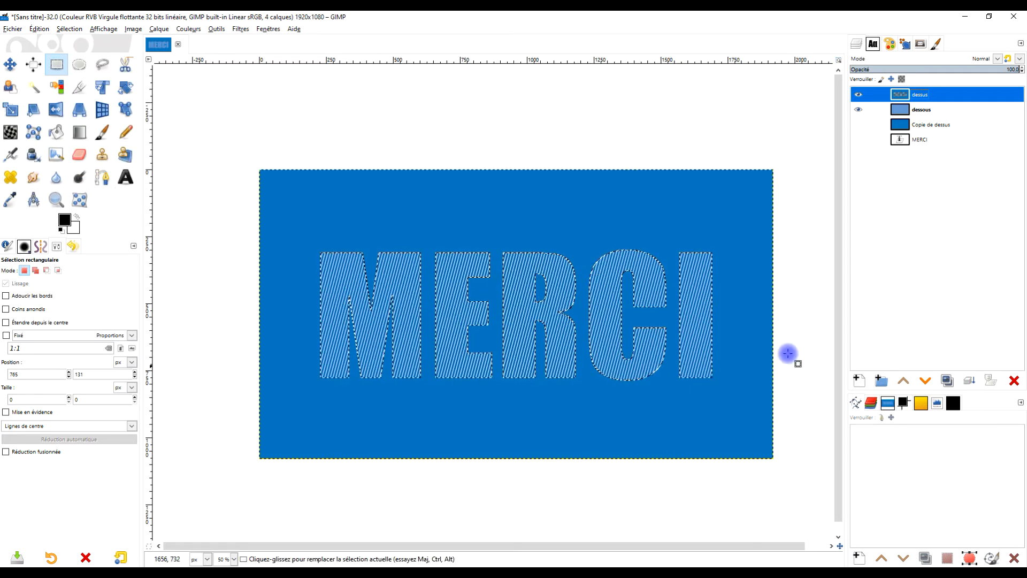
{"action": "left_click", "coordinate": [920, 123]}
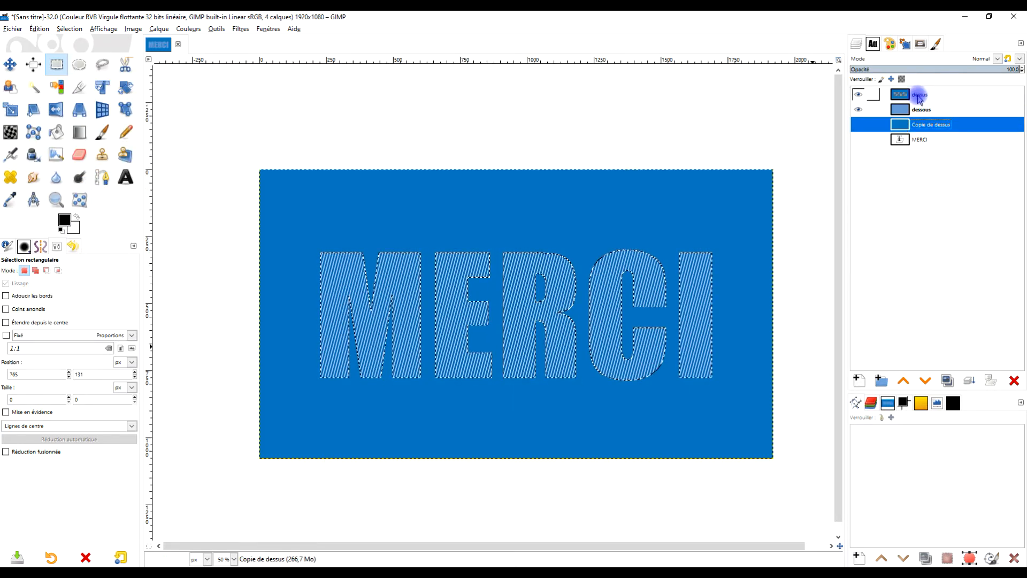
{"action": "right_click", "coordinate": [919, 96]}
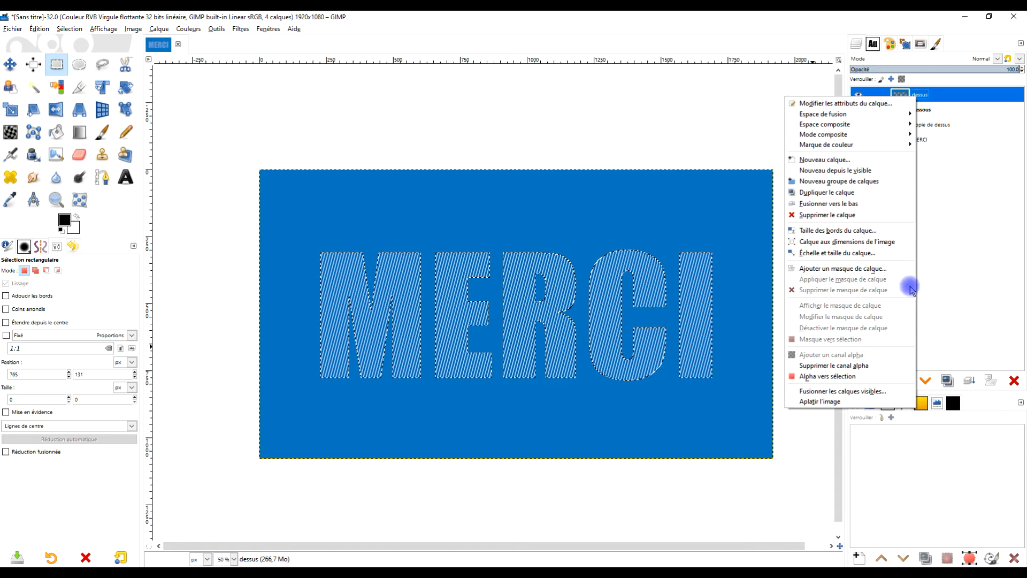
{"action": "left_click", "coordinate": [945, 98]}
{"action": "right_click", "coordinate": [907, 96]}
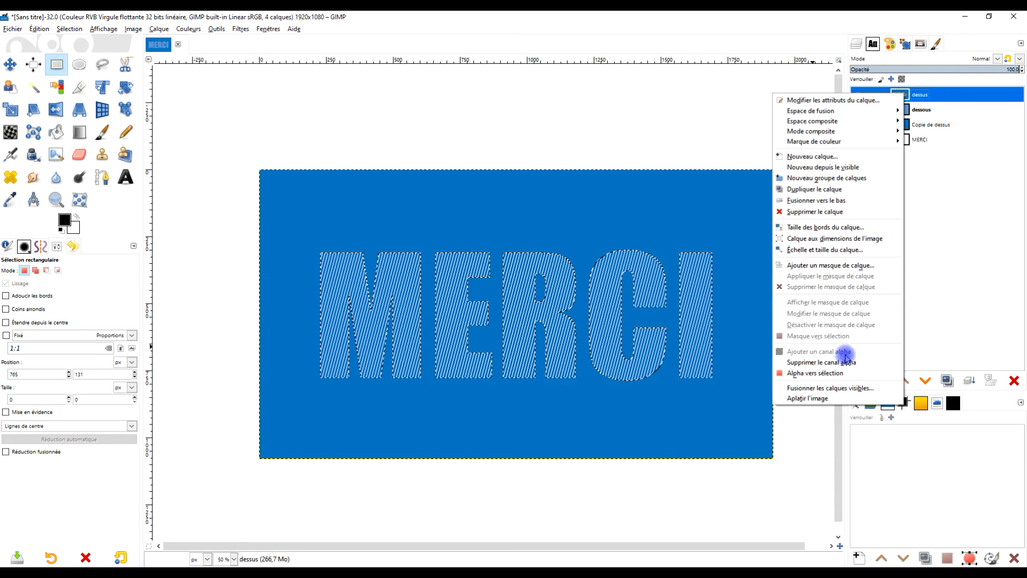
{"action": "left_click", "coordinate": [966, 246]}
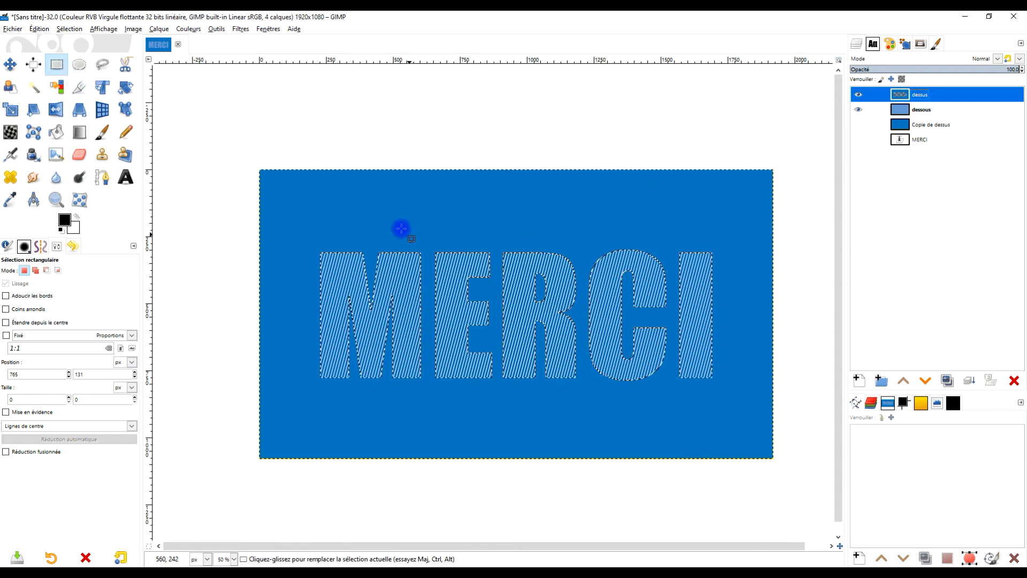
Step: Clear the selection and start the Long Shadow filter (Ombre longue) on the "dessus" layer
{"action": "left_click", "coordinate": [954, 109]}
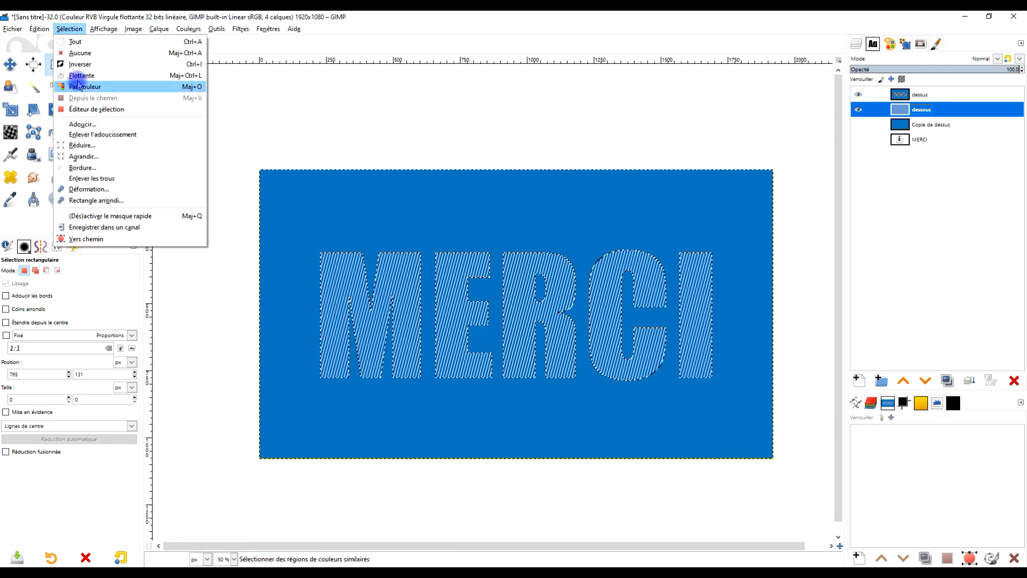
{"action": "left_click", "coordinate": [75, 53]}
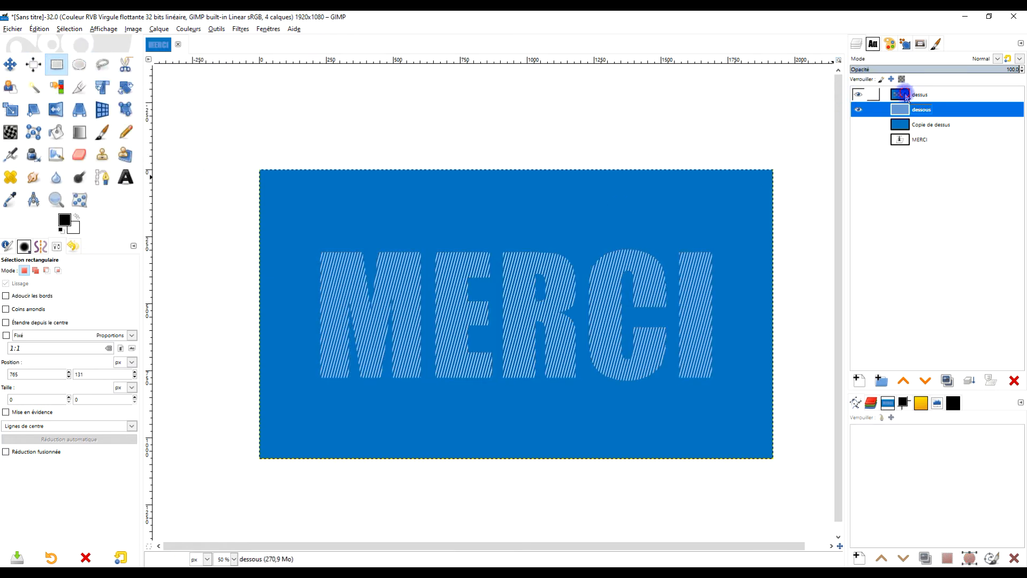
{"action": "left_click", "coordinate": [906, 93]}
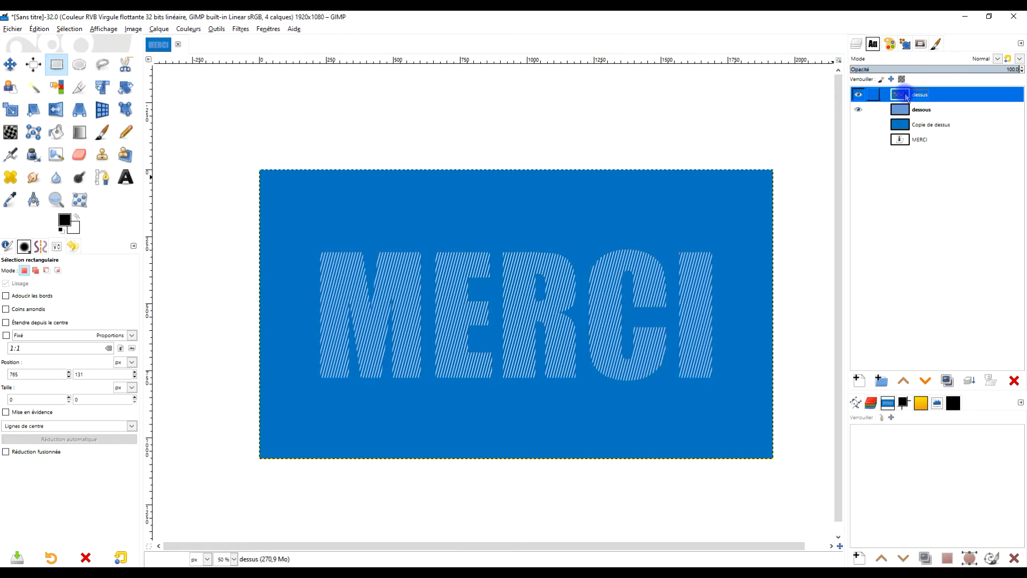
{"action": "left_click", "coordinate": [240, 29]}
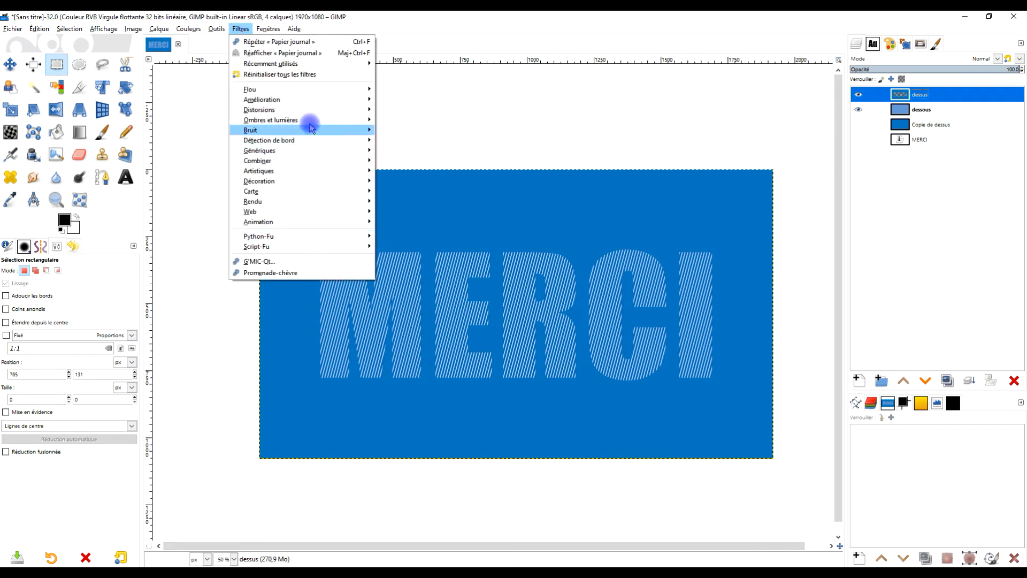
{"action": "mouse_move", "coordinate": [309, 119]}
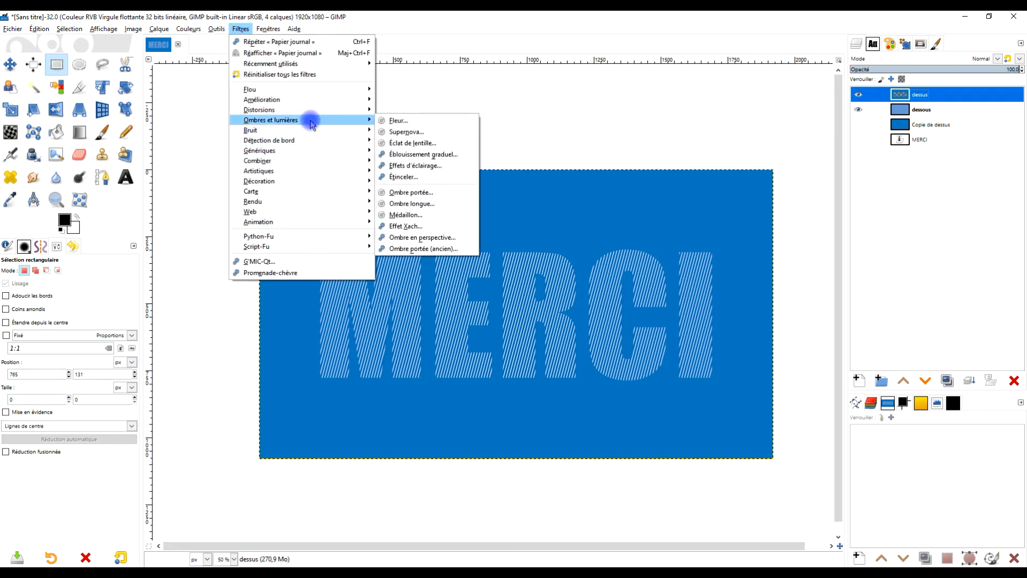
{"action": "left_click", "coordinate": [432, 203]}
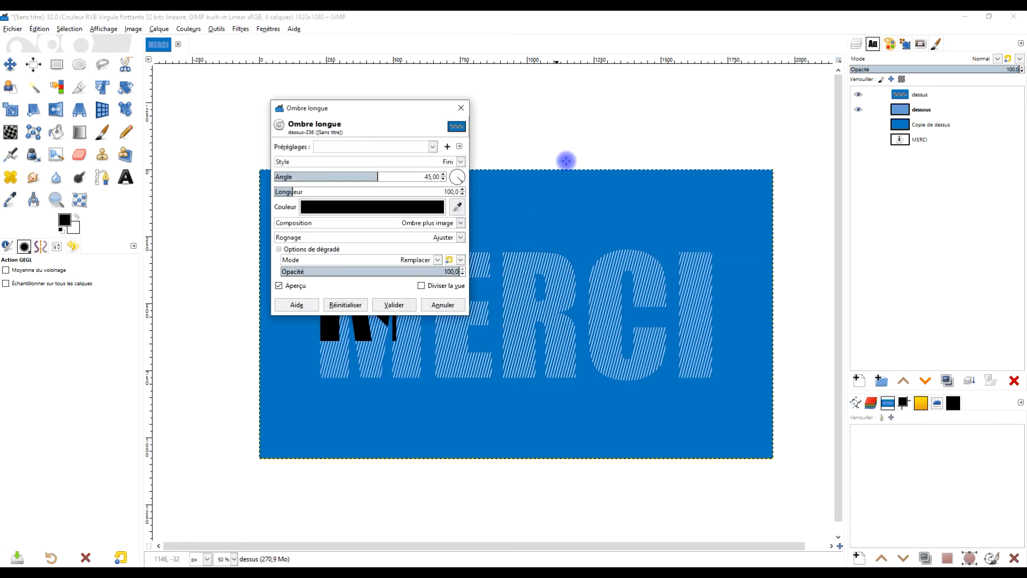
{"action": "left_click", "coordinate": [411, 147]}
{"action": "left_click", "coordinate": [408, 127]}
{"action": "left_click_drag", "start_coordinate": [408, 110], "coordinate": [199, 166]}
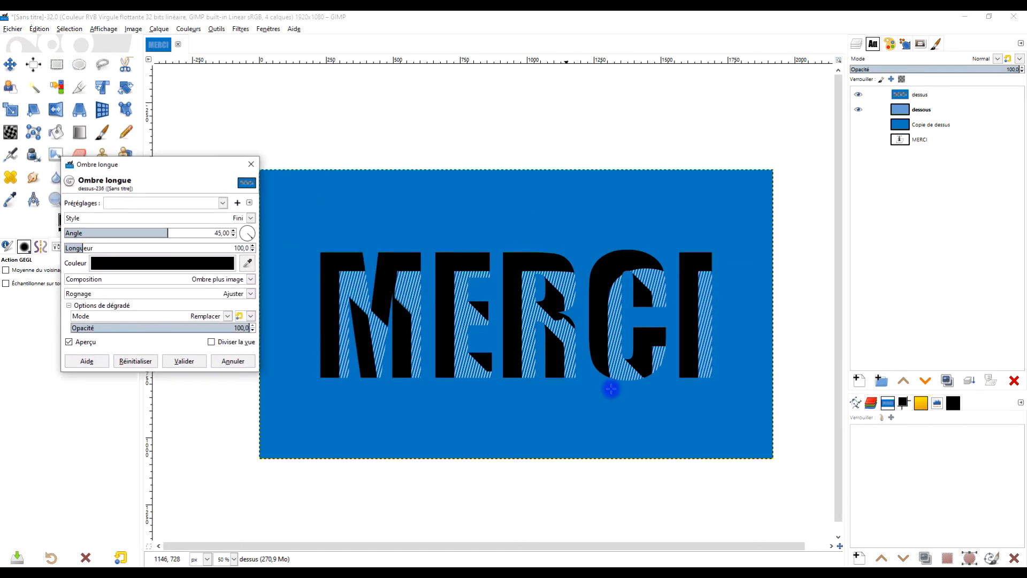
{"action": "scroll", "coordinate": [569, 365], "scroll_direction": "up", "scroll_amount": 1, "text": "ctrl"}
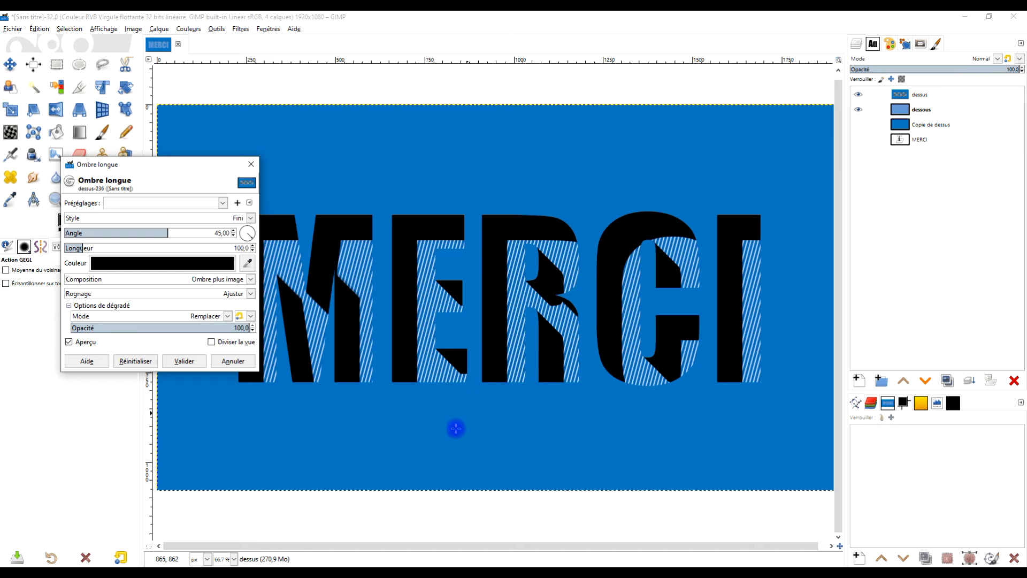
{"action": "left_click", "coordinate": [383, 546]}
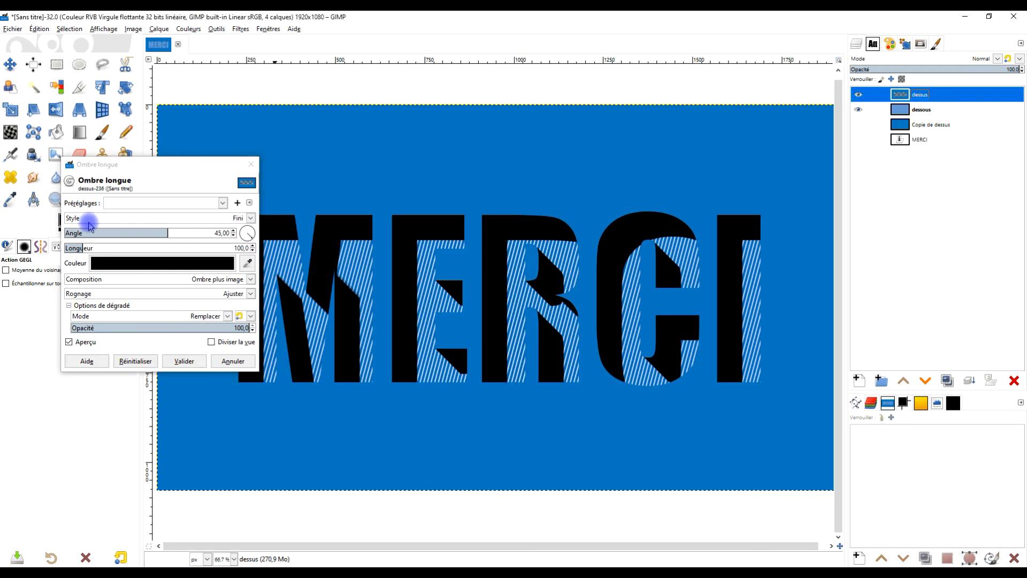
Step: Check the reference screenshot of the Long Shadow settings in the web browser and return to GIMP
{"action": "left_click", "coordinate": [138, 266]}
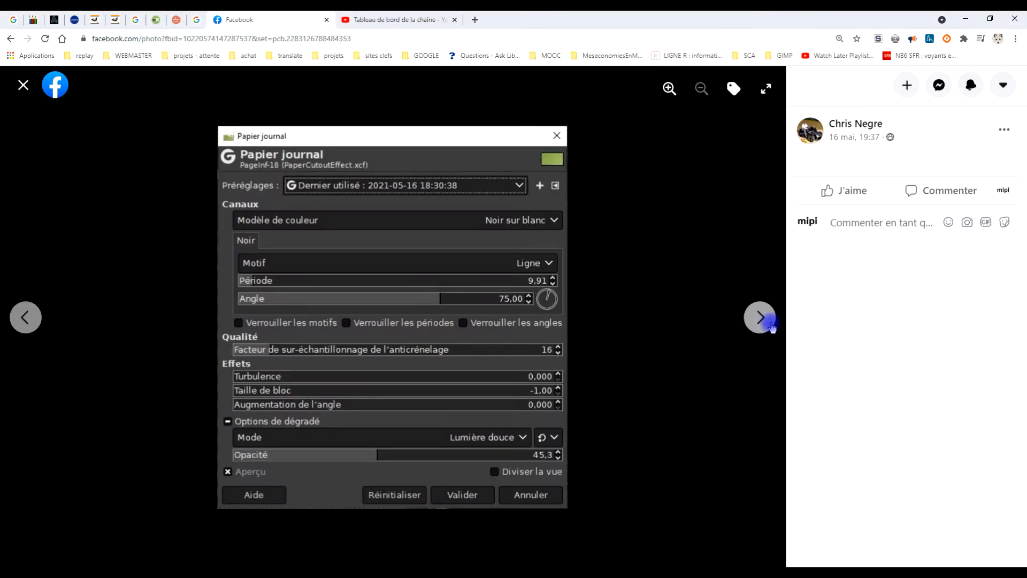
{"action": "left_click", "coordinate": [769, 324]}
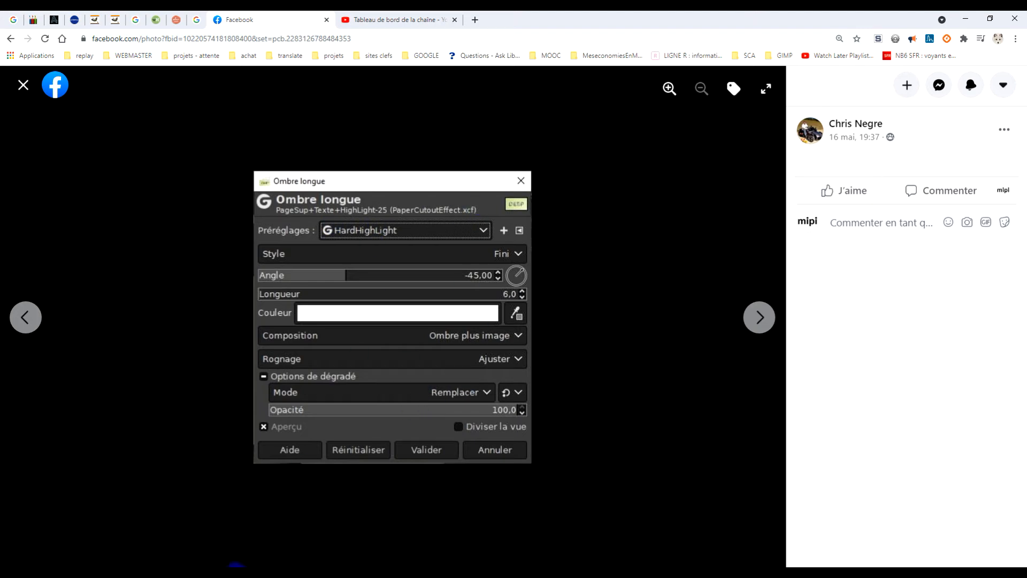
{"action": "left_click", "coordinate": [236, 572]}
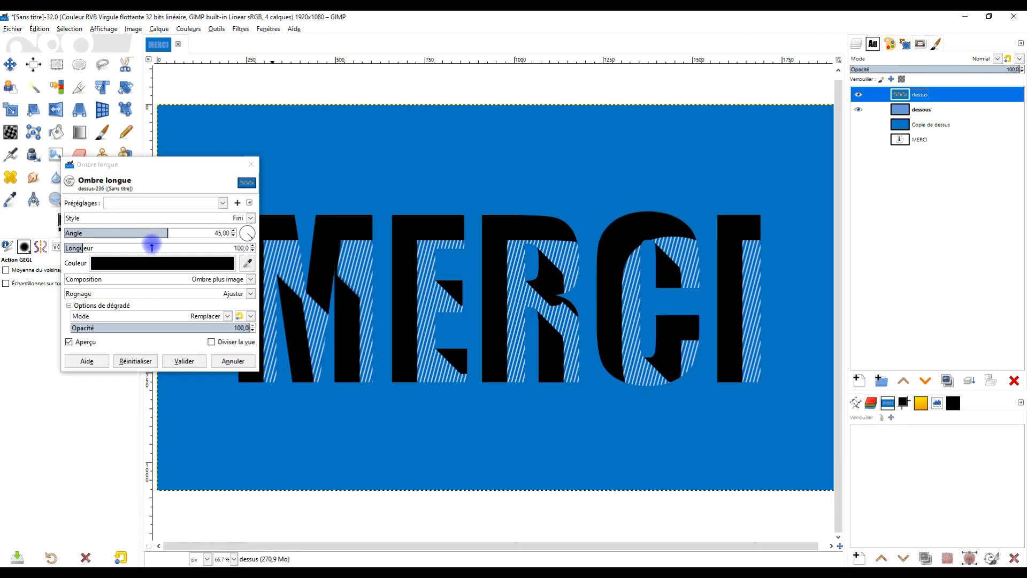
Step: Set the long shadow's length to about 5.8 and its angle to about -44.13
{"action": "left_click", "coordinate": [76, 246]}
{"action": "left_click_drag", "start_coordinate": [67, 247], "coordinate": [66, 247]}
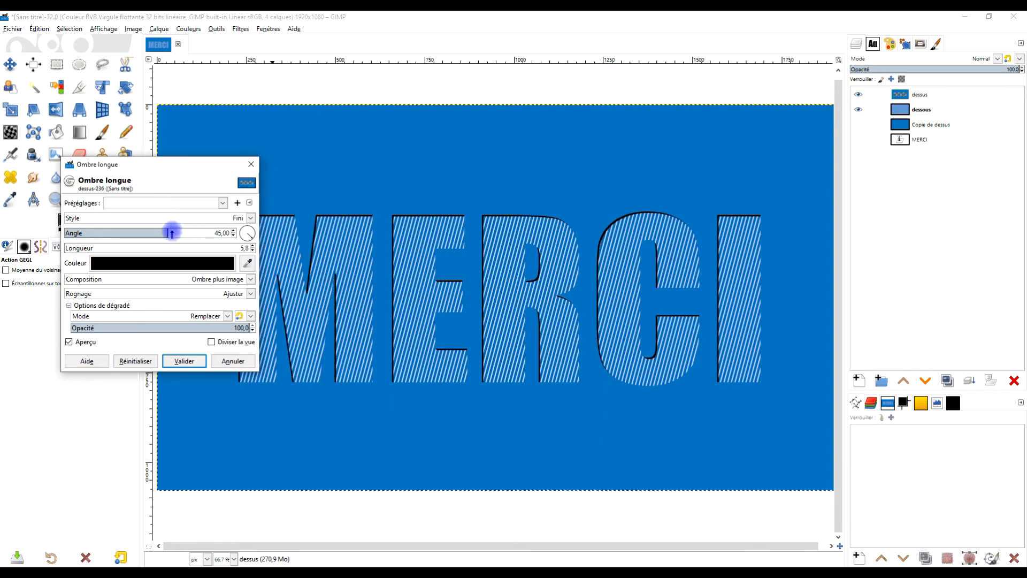
{"action": "left_click_drag", "start_coordinate": [167, 232], "coordinate": [127, 232]}
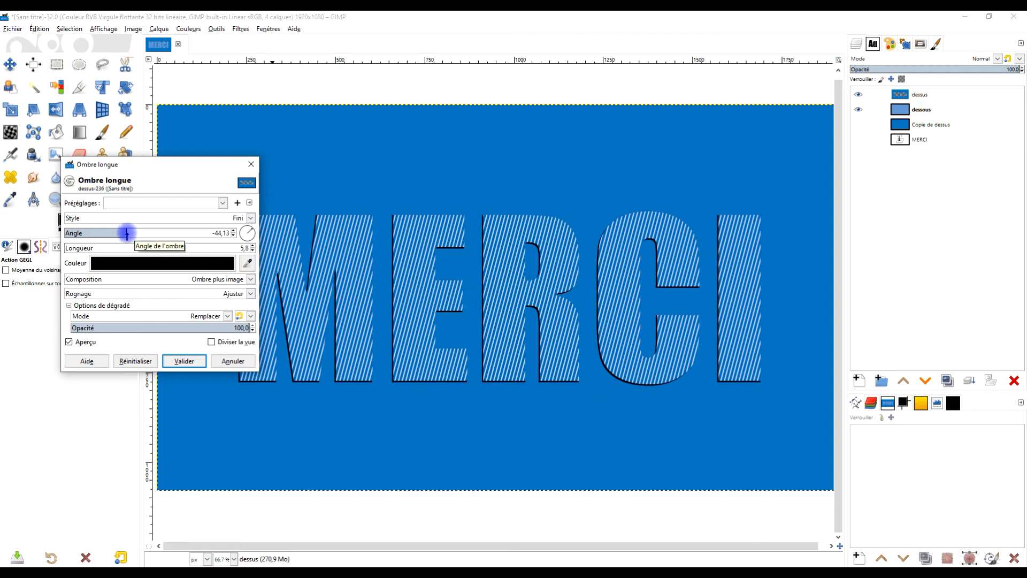
Step: Make the long shadow white (ffffff), adjust its angle to about -46.45, and apply the filter
{"action": "left_click_drag", "start_coordinate": [171, 168], "coordinate": [917, 201]}
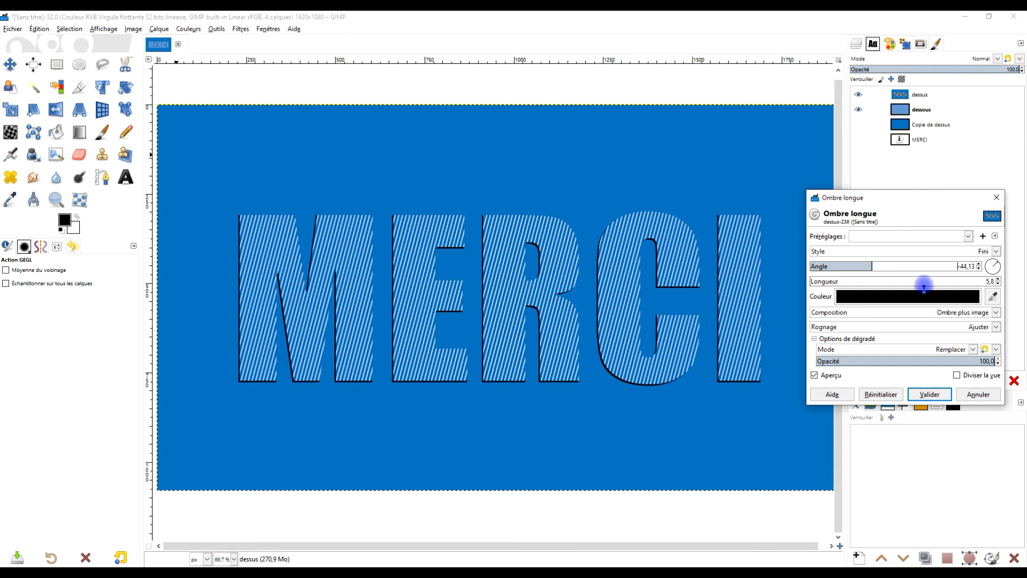
{"action": "left_click", "coordinate": [906, 300]}
{"action": "left_click_drag", "start_coordinate": [833, 260], "coordinate": [790, 212]}
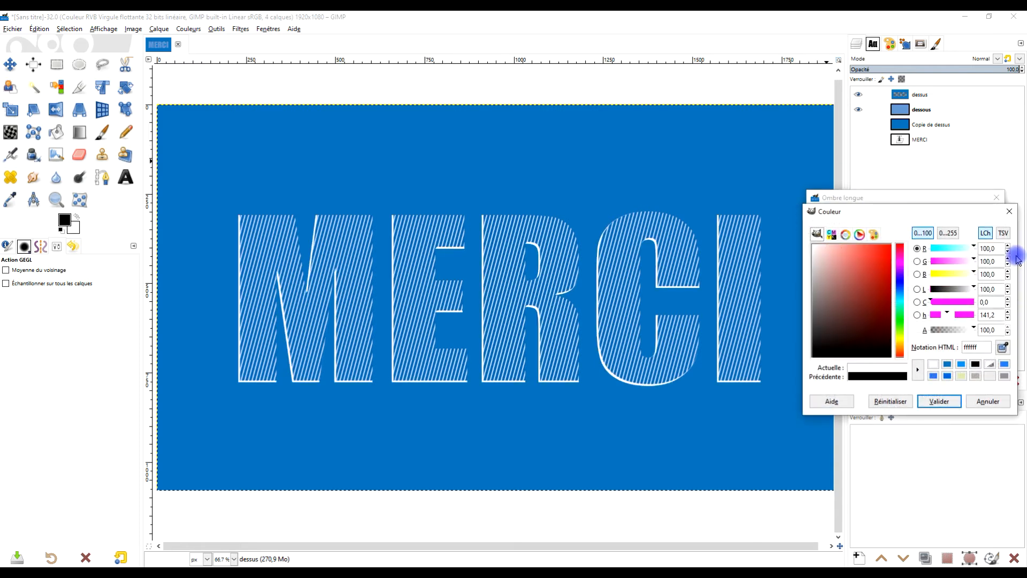
{"action": "left_click", "coordinate": [936, 403]}
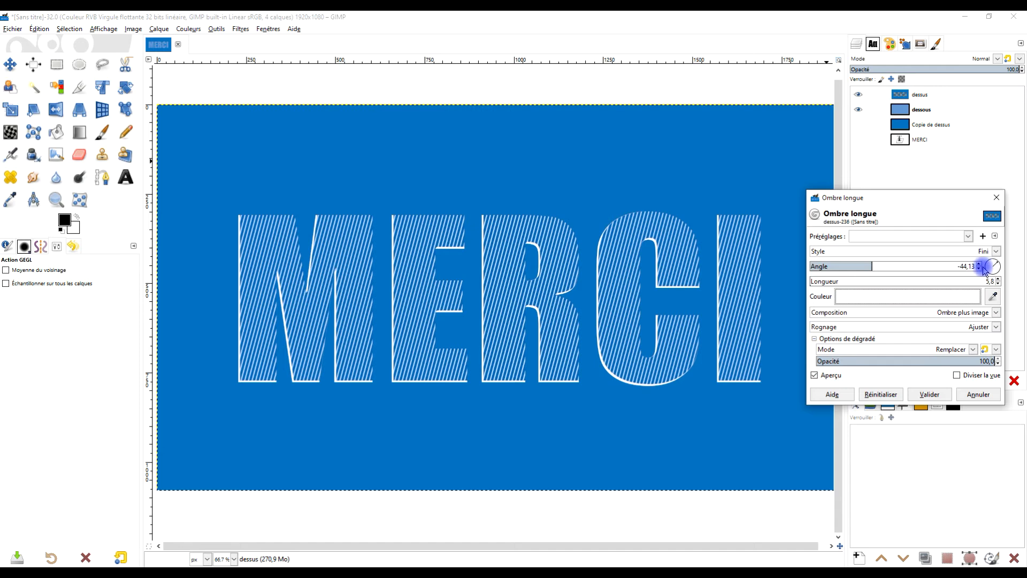
{"action": "mouse_move", "coordinate": [871, 265]}
{"action": "left_mouse_down"}
{"action": "mouse_move", "coordinate": [988, 265]}
{"action": "mouse_move", "coordinate": [855, 266]}
{"action": "mouse_move", "coordinate": [884, 266]}
{"action": "mouse_move", "coordinate": [871, 266]}
{"action": "left_mouse_up"}
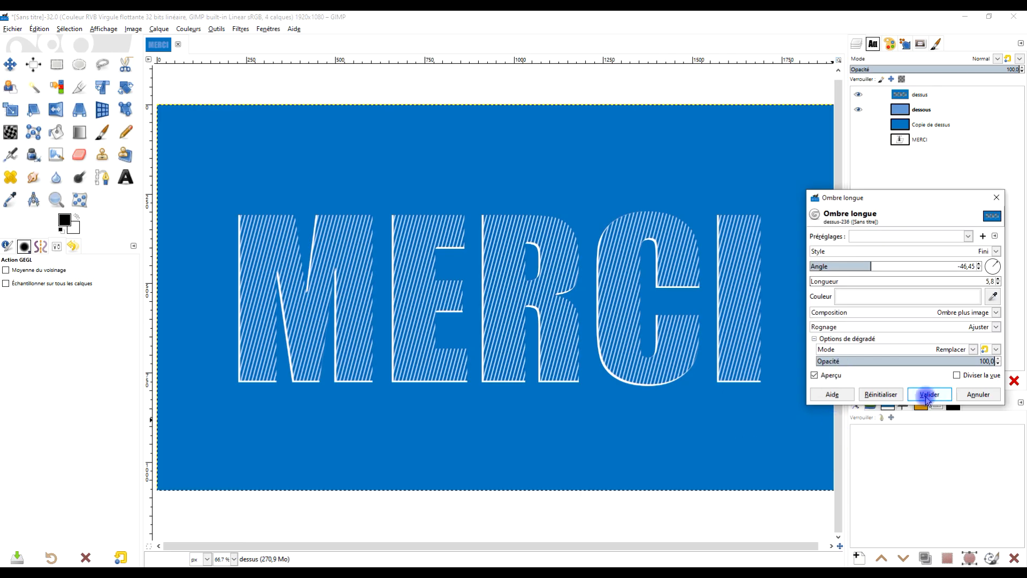
{"action": "left_click", "coordinate": [930, 394]}
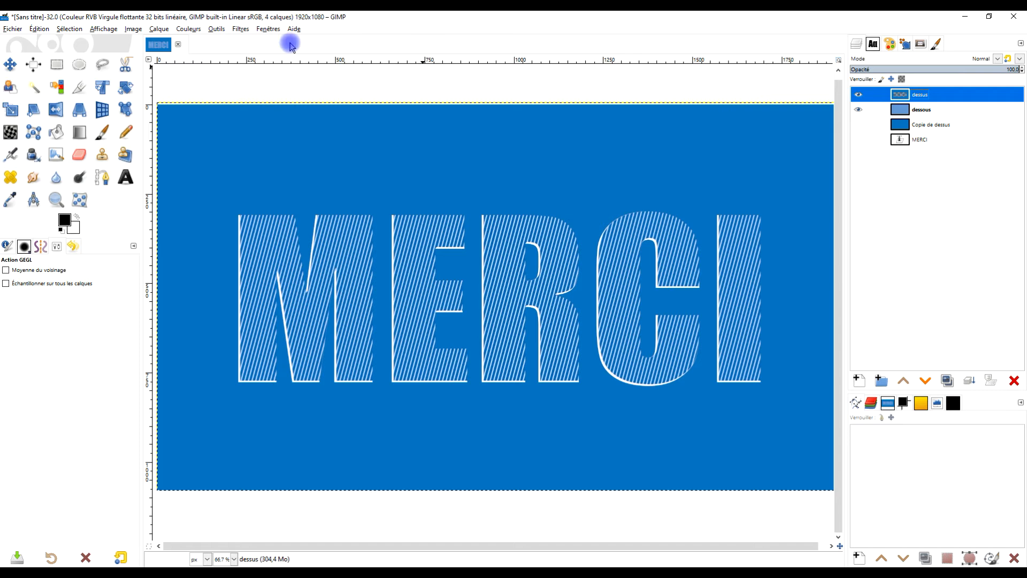
Step: Start a Drop Shadow (Ombre portée) on "dessus" with unlinked offsets of about X -17.5 and Y 17.0 and opacity about 1.3
{"action": "left_click", "coordinate": [240, 29]}
{"action": "mouse_move", "coordinate": [300, 120]}
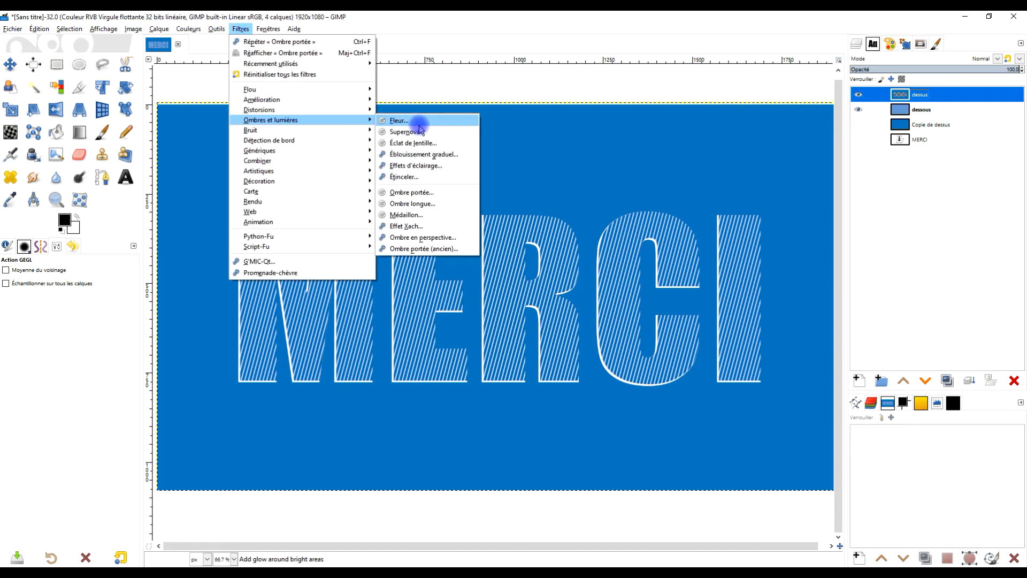
{"action": "left_click", "coordinate": [422, 193]}
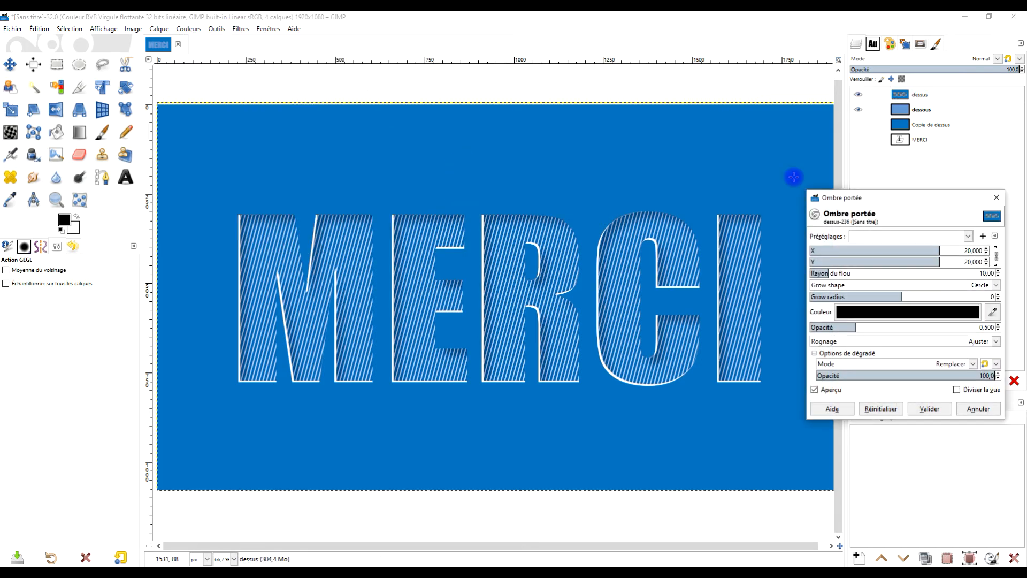
{"action": "left_click", "coordinate": [996, 256]}
{"action": "left_click_drag", "start_coordinate": [900, 254], "coordinate": [934, 261]}
{"action": "left_click_drag", "start_coordinate": [898, 330], "coordinate": [930, 326]}
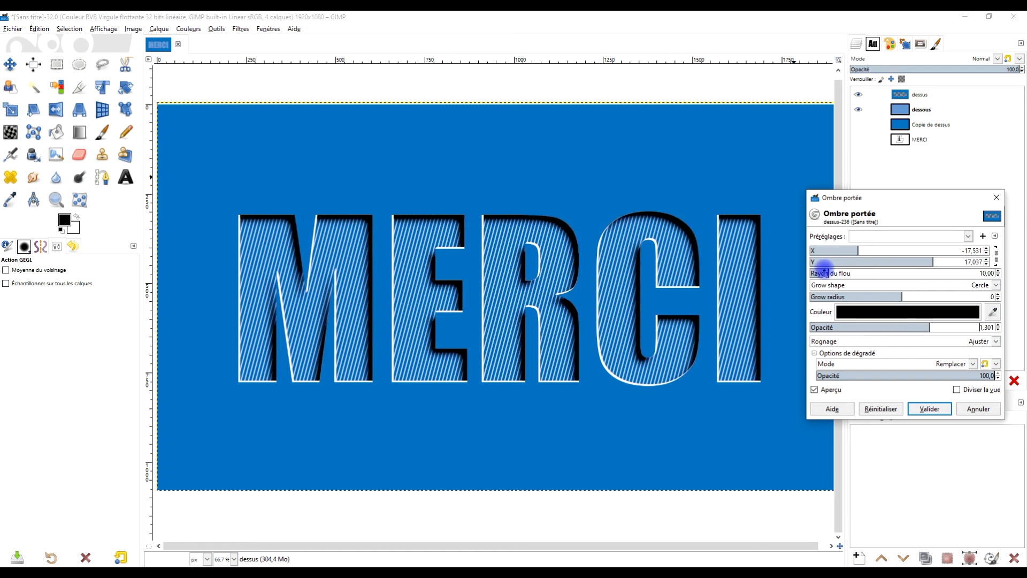
Step: Set the drop shadow's blur radius to about 4.49 and its opacity to about 1.422, and apply the filter
{"action": "left_click_drag", "start_coordinate": [824, 271], "coordinate": [818, 268]}
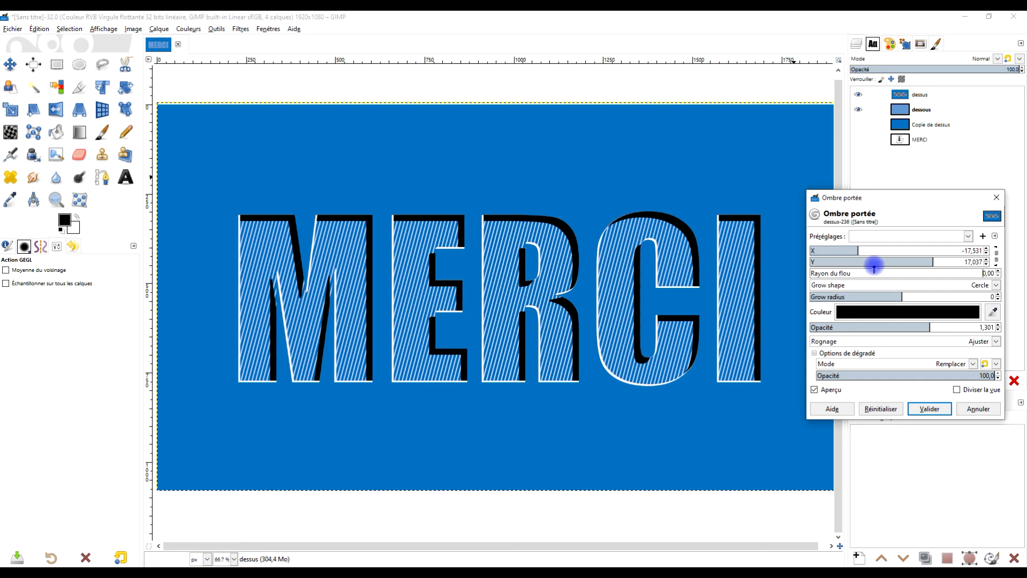
{"action": "left_click_drag", "start_coordinate": [944, 327], "coordinate": [878, 328]}
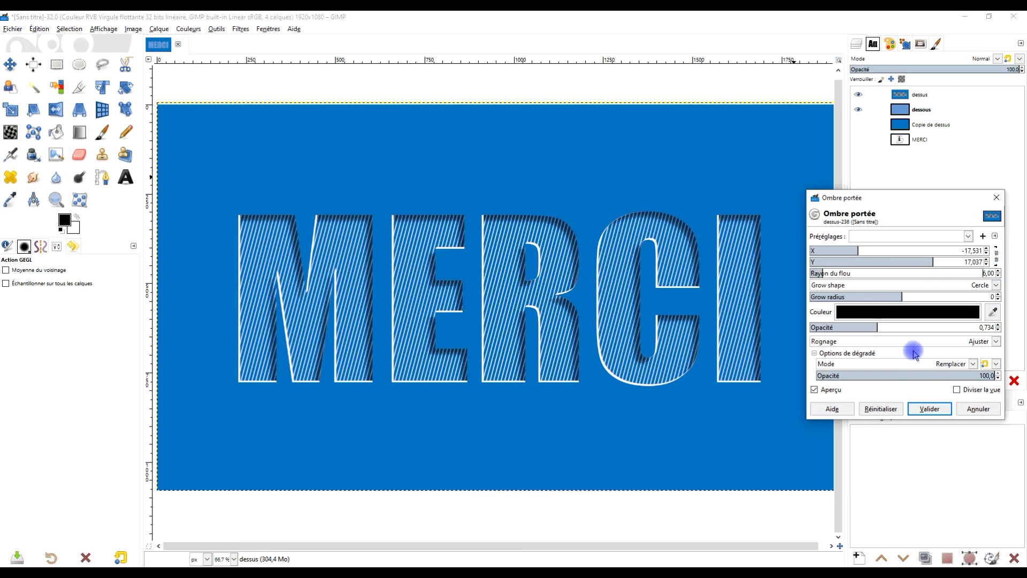
{"action": "left_click_drag", "start_coordinate": [878, 328], "coordinate": [892, 328]}
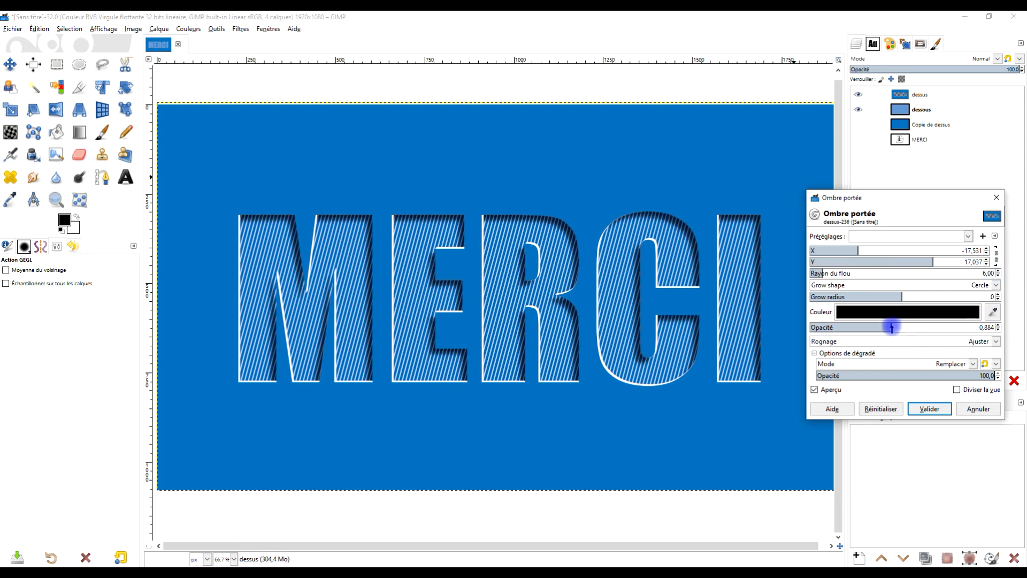
{"action": "left_click_drag", "start_coordinate": [892, 327], "coordinate": [938, 331]}
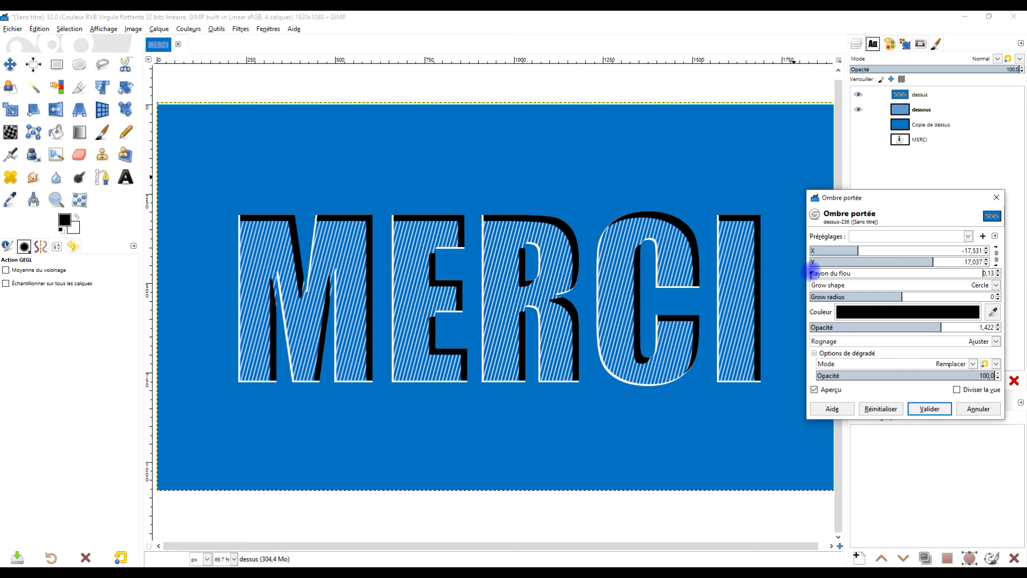
{"action": "left_click_drag", "start_coordinate": [819, 273], "coordinate": [820, 273]}
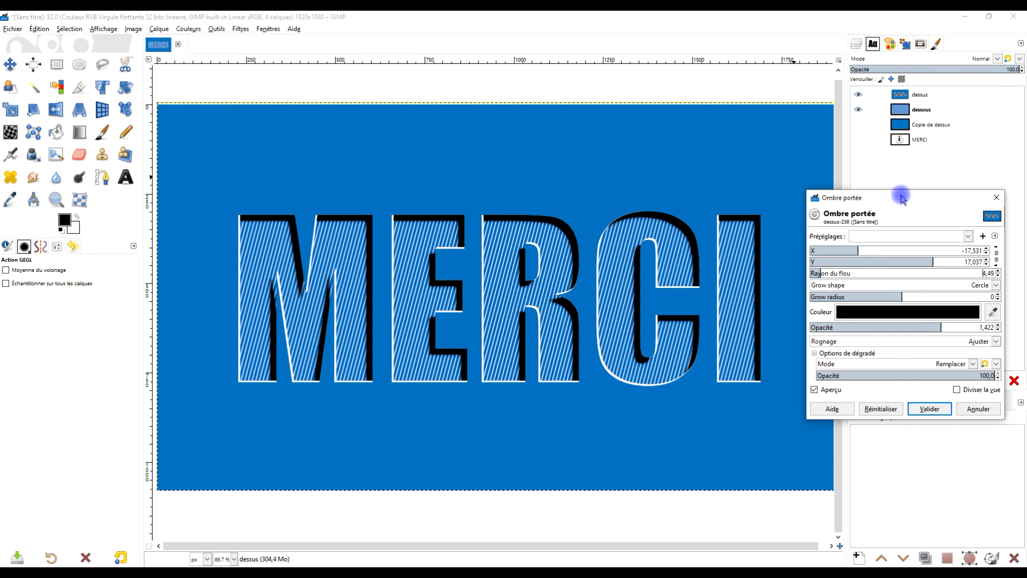
{"action": "left_click", "coordinate": [929, 408]}
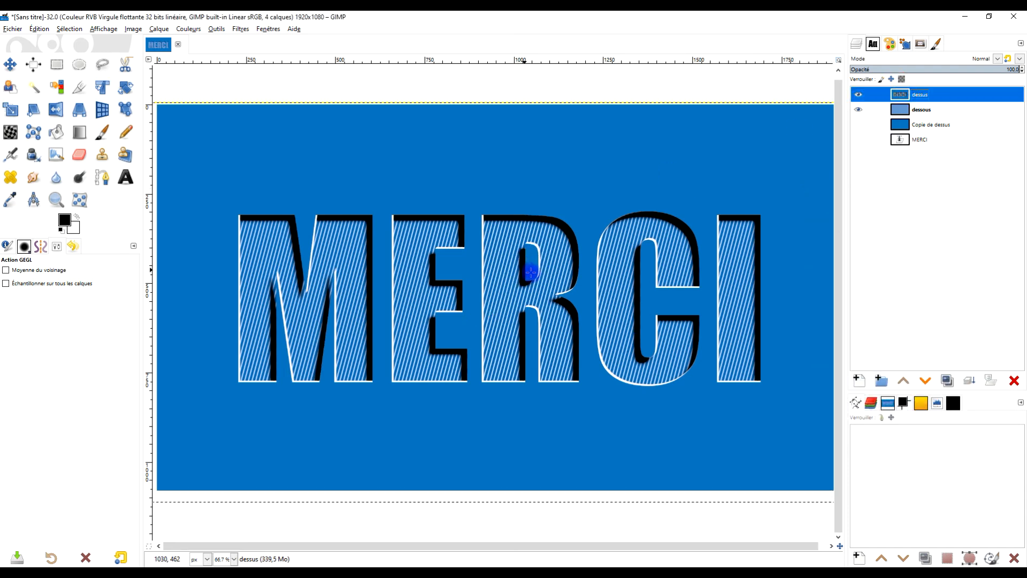
Step: Delete the inner piece of the letter R within a rectangular selection of about 120 × 178 px, and clear the selection
{"action": "left_click", "coordinate": [56, 64]}
{"action": "left_click", "coordinate": [508, 230]}
{"action": "left_click_drag", "start_coordinate": [508, 230], "coordinate": [550, 293]}
{"action": "key", "text": "Delete"}
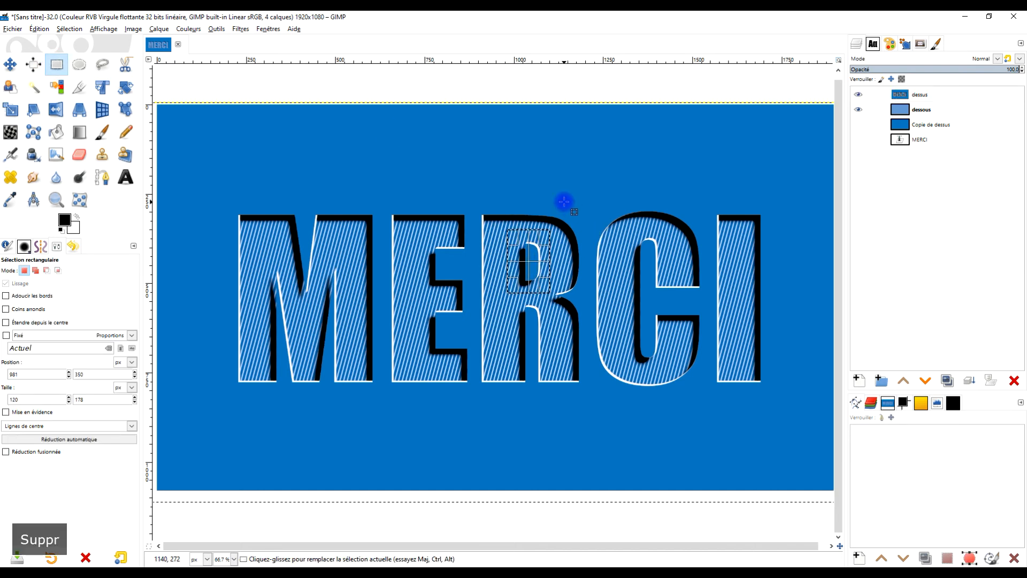
{"action": "left_click", "coordinate": [584, 183]}
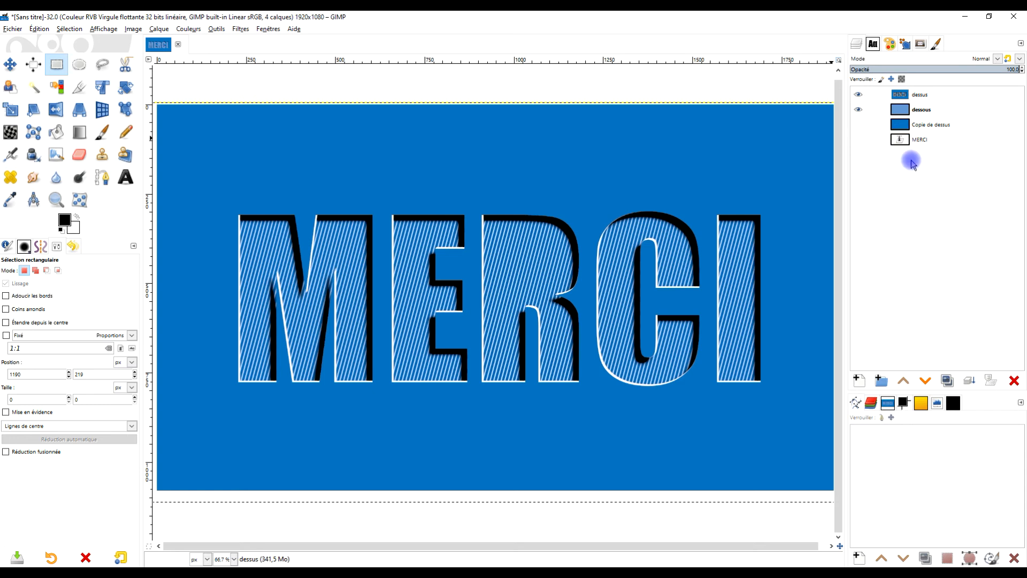
Step: Try a duplicate of the "dessus" layer above the original, and delete the copy
{"action": "left_click", "coordinate": [939, 94]}
{"action": "left_click", "coordinate": [947, 381]}
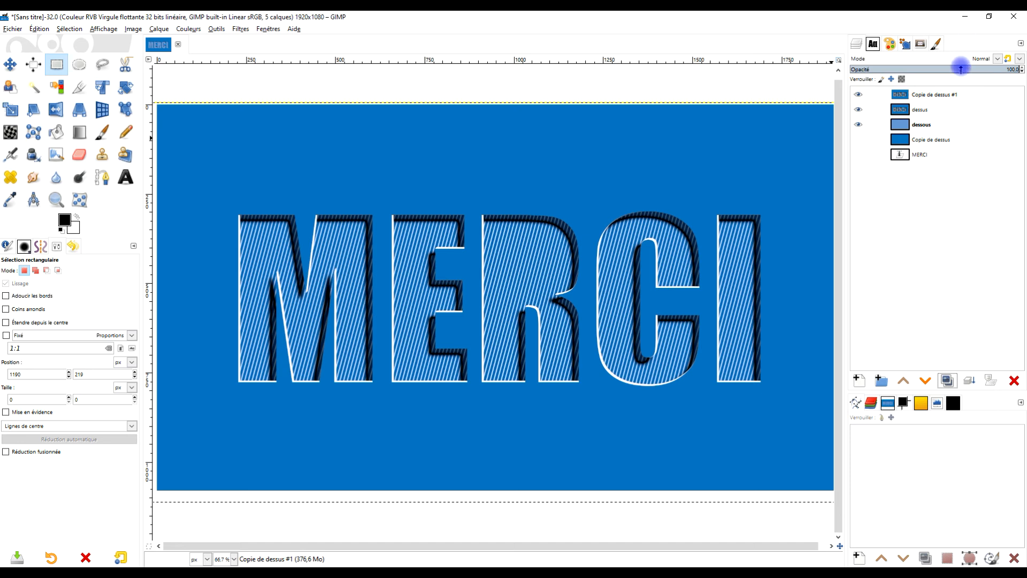
{"action": "left_click", "coordinate": [921, 109]}
{"action": "left_click", "coordinate": [858, 94]}
{"action": "left_click", "coordinate": [858, 94]}
{"action": "left_click", "coordinate": [947, 93]}
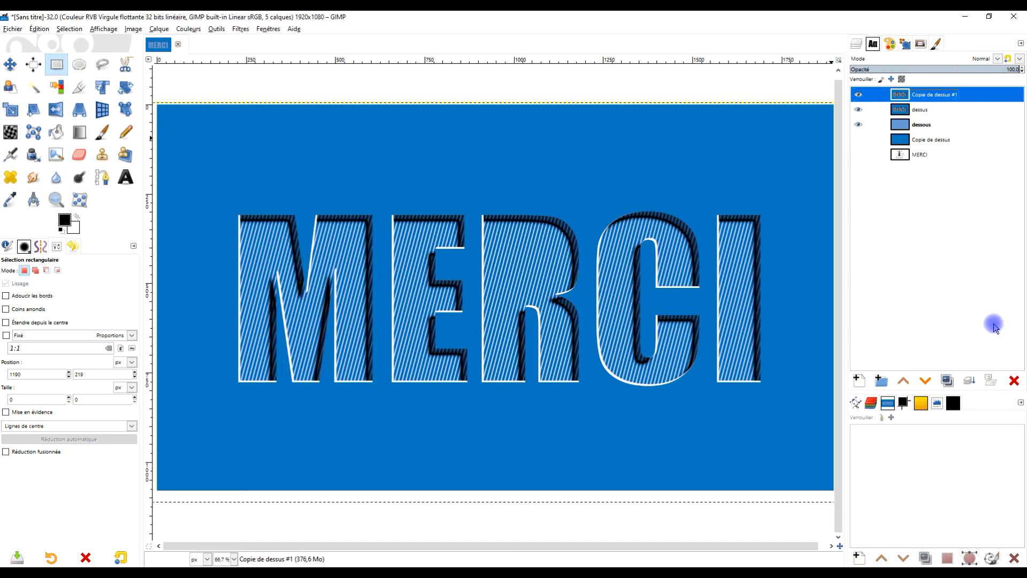
{"action": "left_click", "coordinate": [1015, 380]}
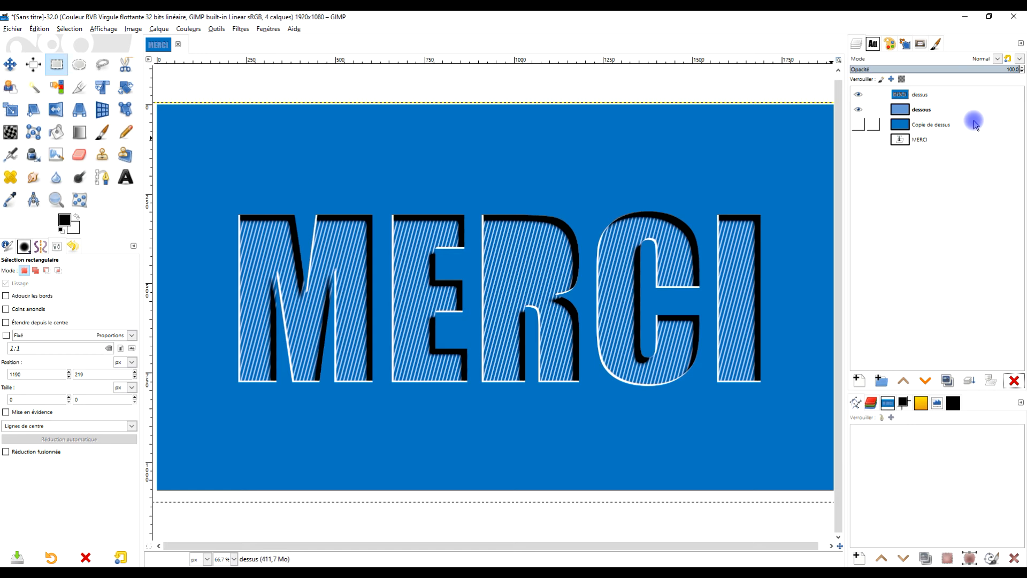
Step: Brighten the "dessous" layer with Brightness-Contrast (Luminosité-Contraste), setting the brightness to about 0.321, and apply the adjustment
{"action": "left_click", "coordinate": [923, 110]}
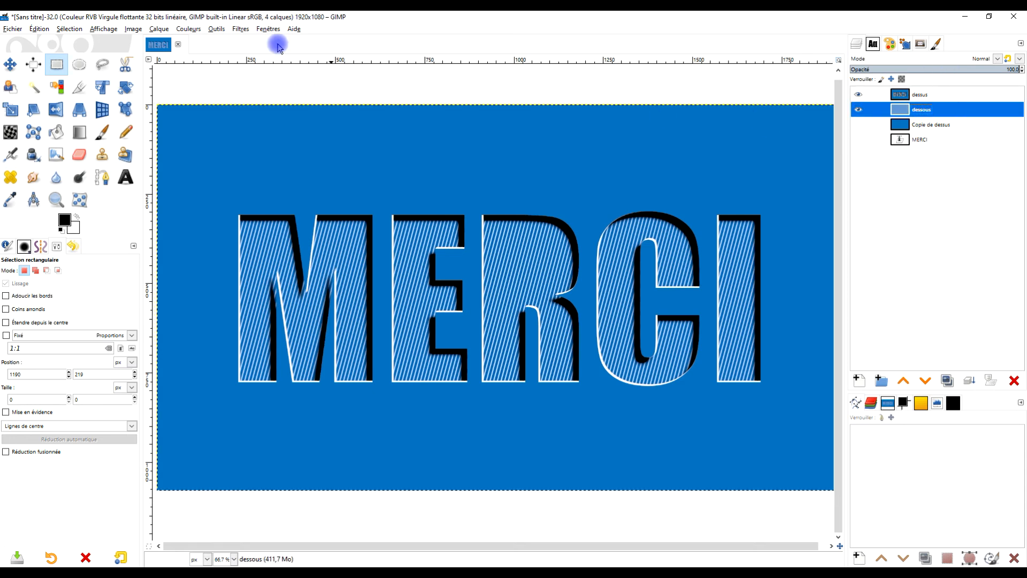
{"action": "left_click", "coordinate": [188, 29]}
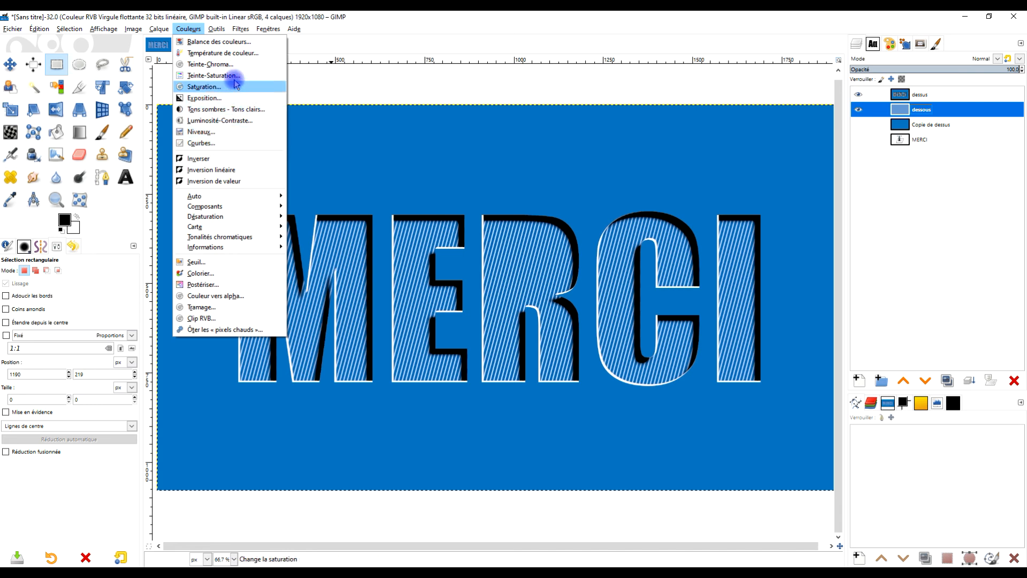
{"action": "left_click", "coordinate": [220, 121]}
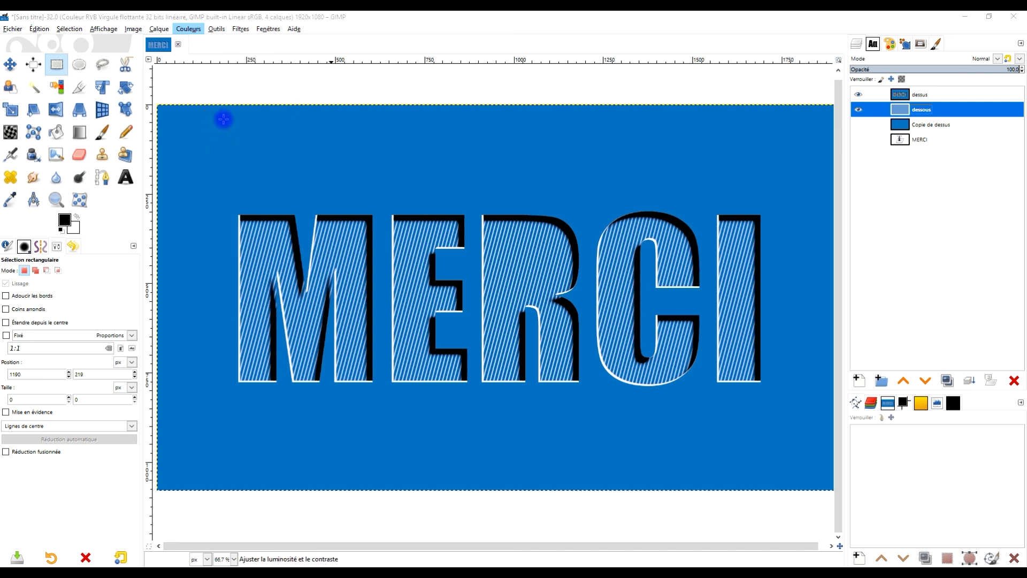
{"action": "left_click_drag", "start_coordinate": [114, 140], "coordinate": [162, 141]}
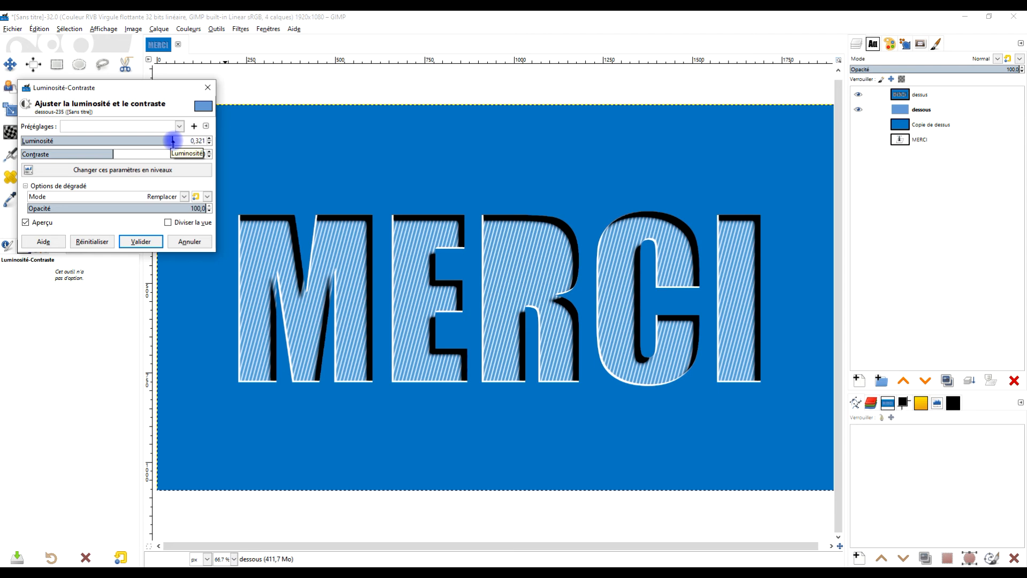
{"action": "left_click", "coordinate": [141, 242]}
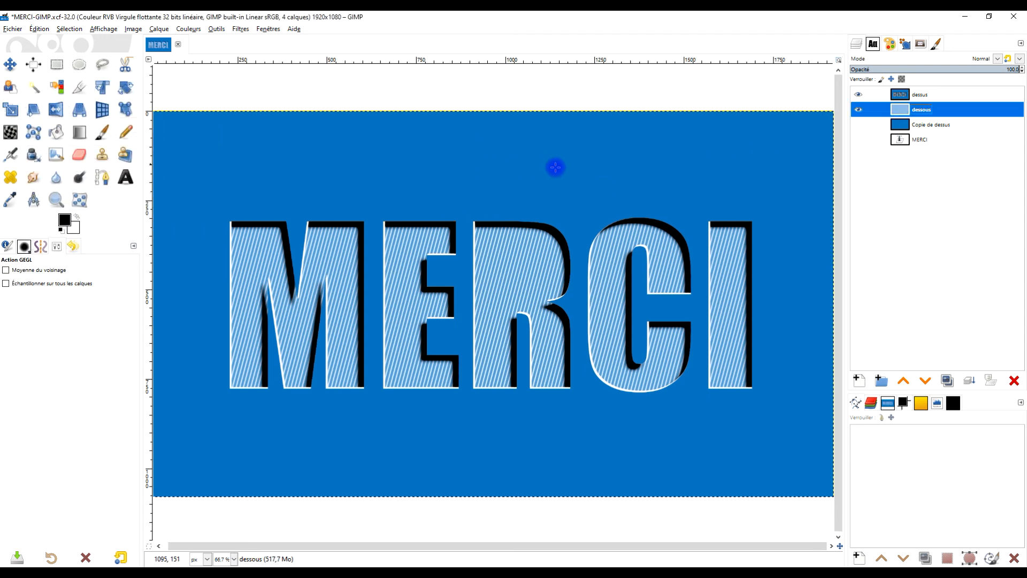
Step: Duplicate the "Copie de dessus" layer and move the duplicate above "dessus" as the topmost layer
{"action": "left_click", "coordinate": [933, 125]}
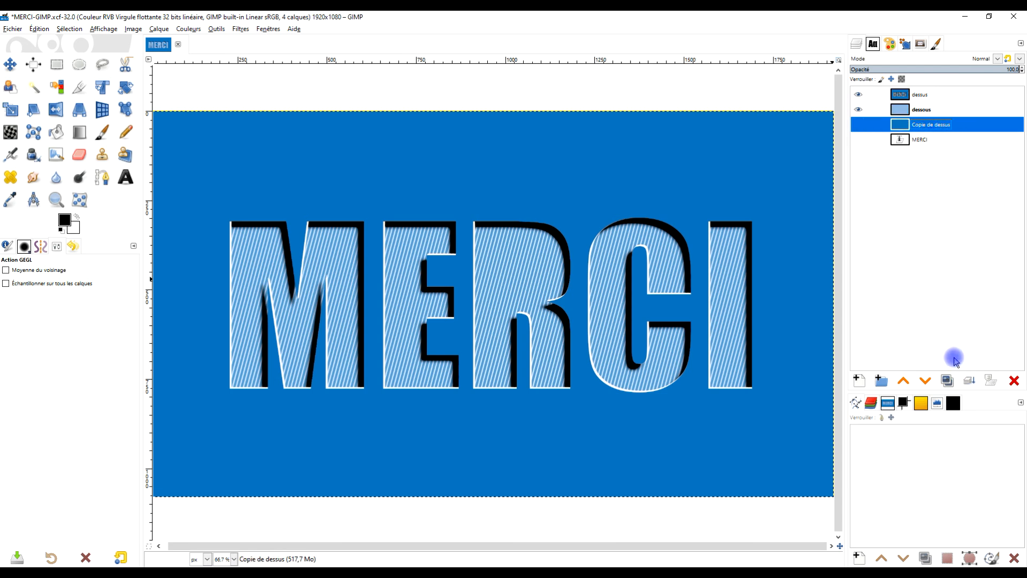
{"action": "left_click", "coordinate": [946, 380]}
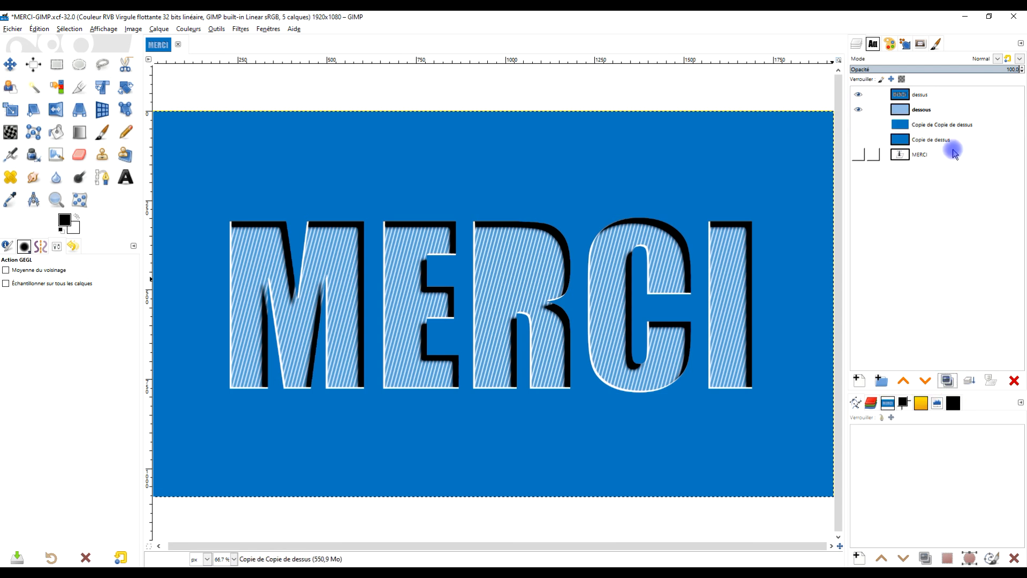
{"action": "left_click_drag", "start_coordinate": [940, 120], "coordinate": [940, 92]}
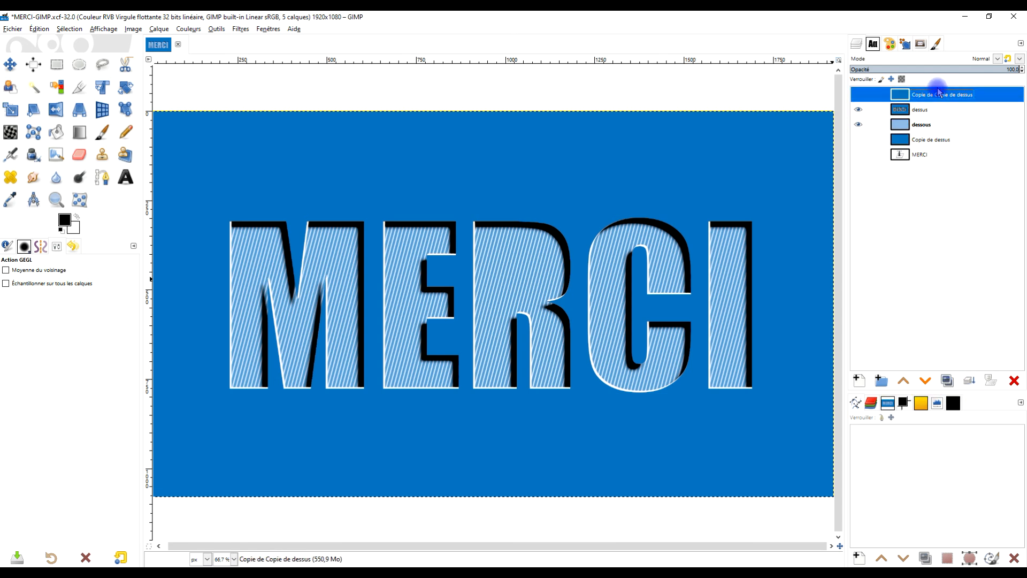
Step: Select the "MERCI" text layer's alpha, make the topmost layer "Copie de Copie de dessus" visible, and erase the letter shapes from it
{"action": "left_click", "coordinate": [916, 155]}
{"action": "right_click", "coordinate": [918, 158]}
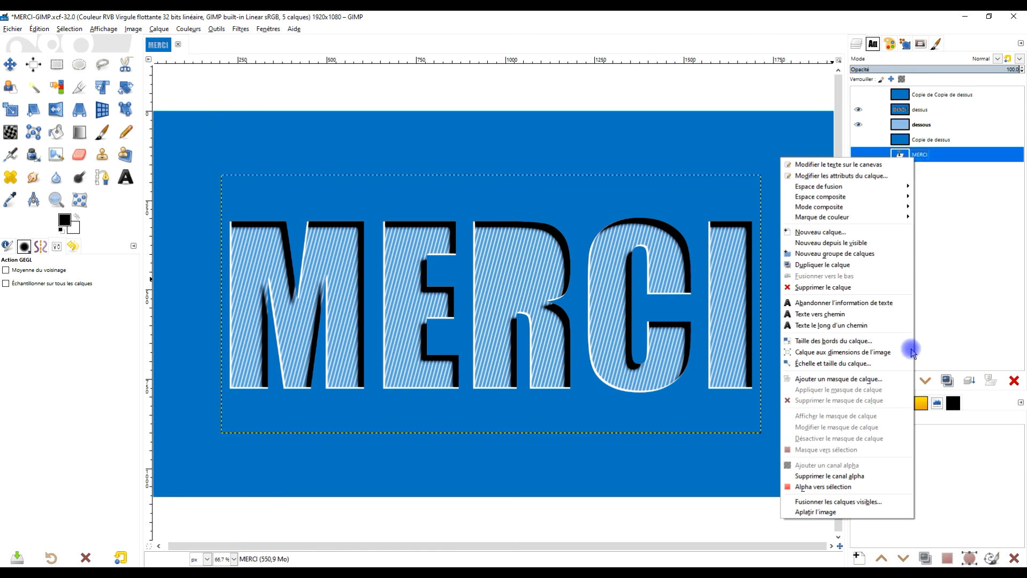
{"action": "left_click", "coordinate": [835, 486]}
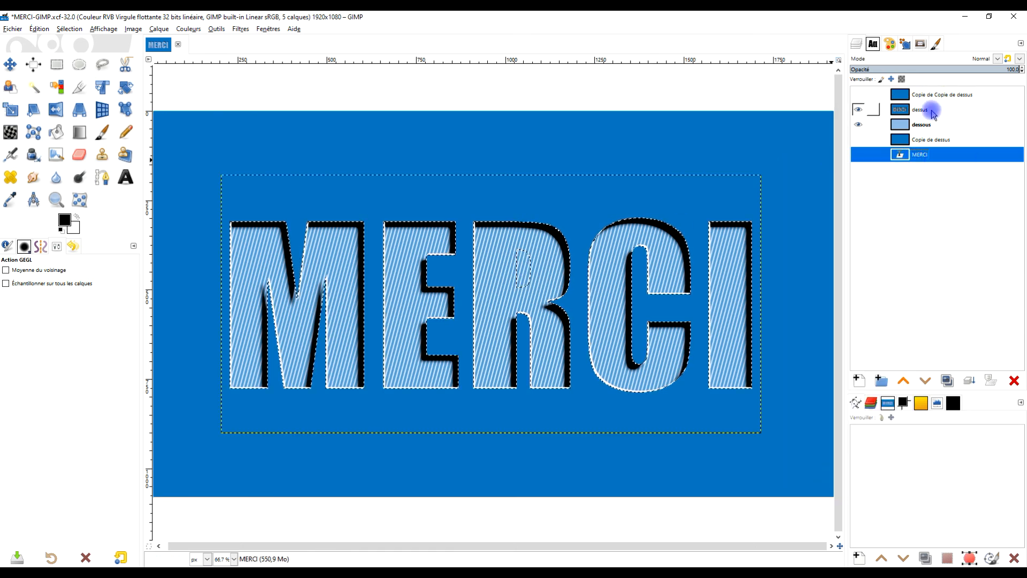
{"action": "left_click", "coordinate": [926, 92]}
{"action": "left_click", "coordinate": [858, 96]}
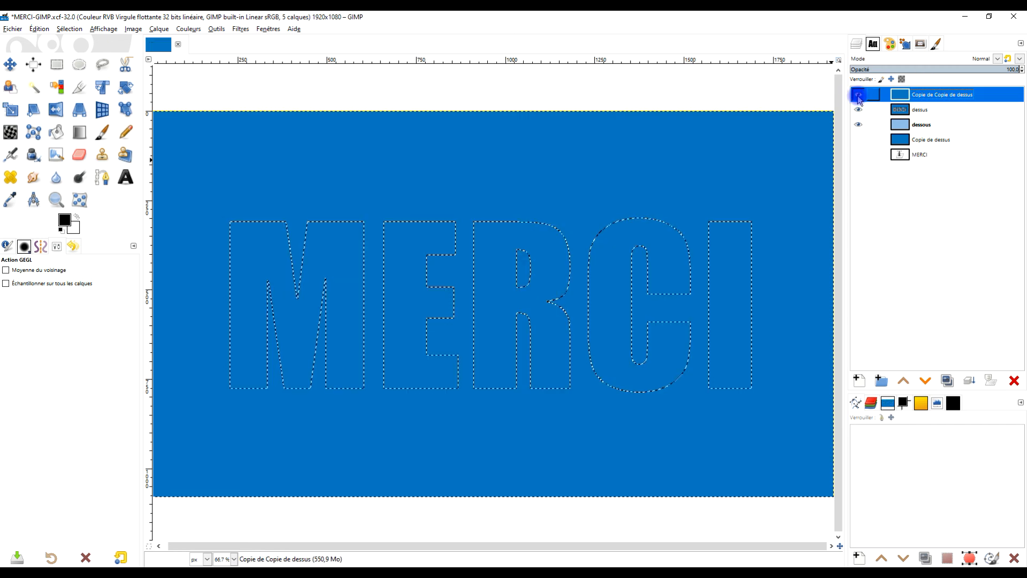
{"action": "left_click", "coordinate": [38, 29]}
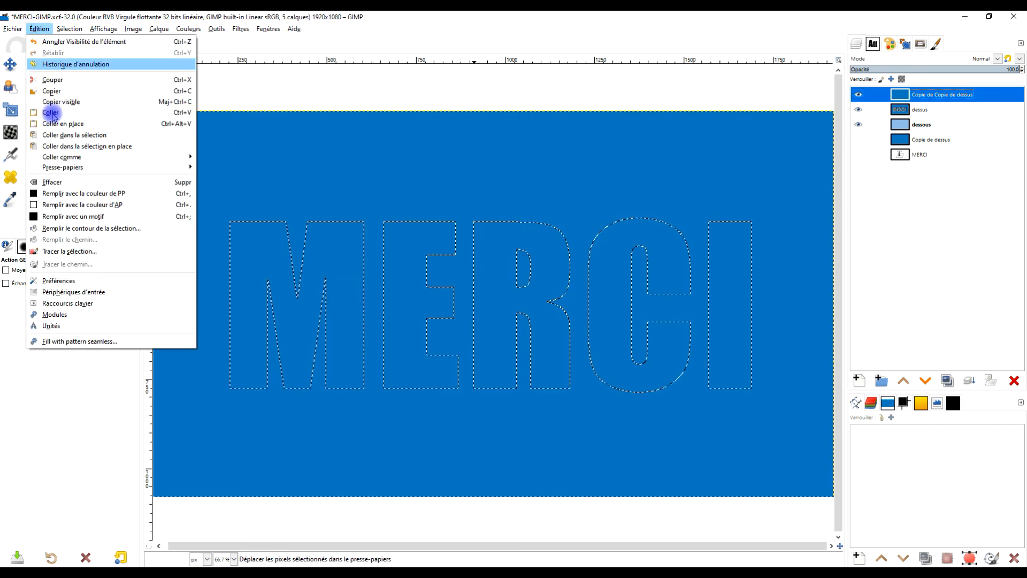
{"action": "left_click", "coordinate": [69, 181]}
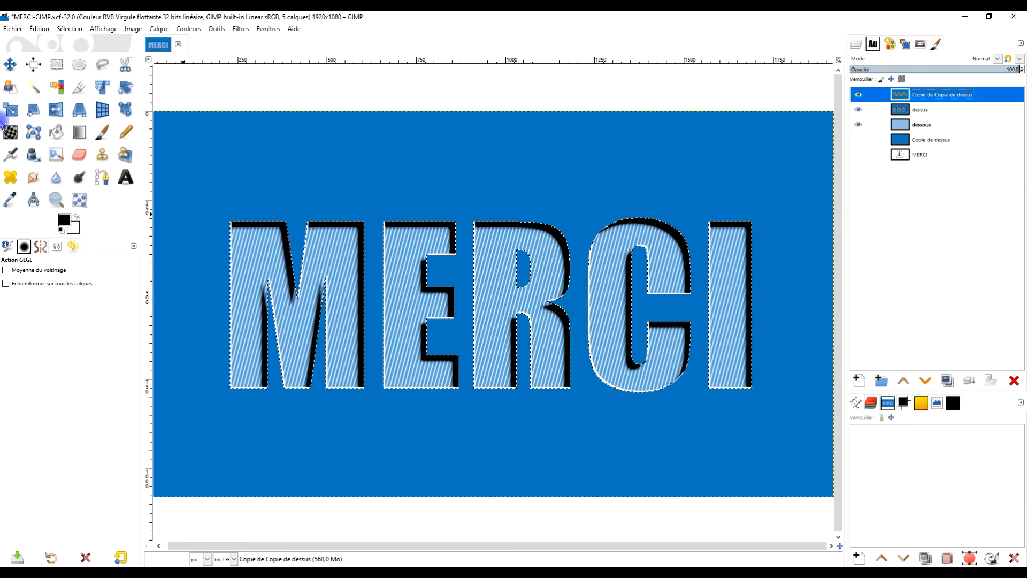
Step: Delete the inner piece of the R on the top layer within a rectangular selection of about 65 × 153 px, and clear the selection
{"action": "left_click", "coordinate": [56, 64]}
{"action": "left_click_drag", "start_coordinate": [511, 240], "coordinate": [534, 294]}
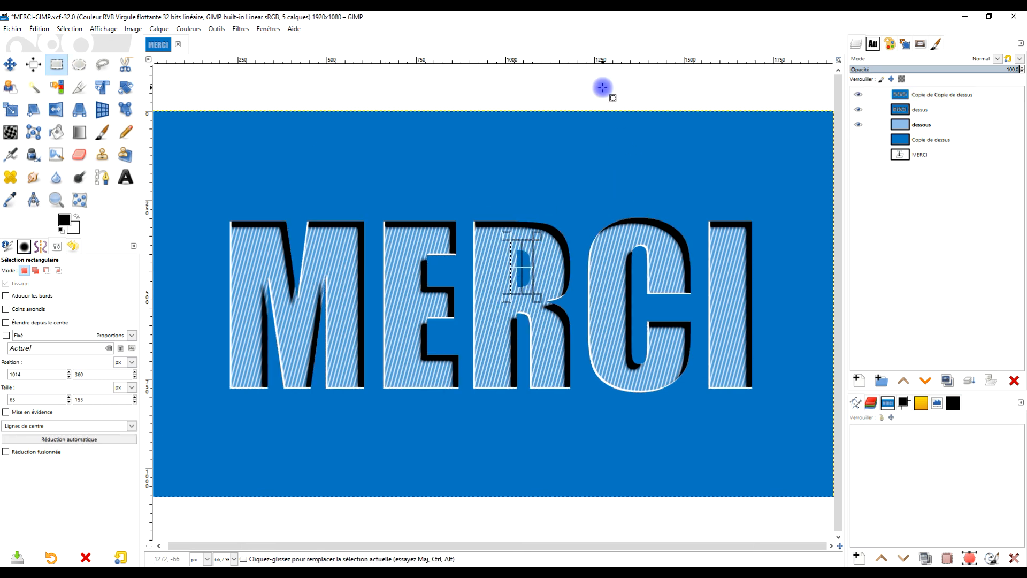
{"action": "key", "text": "Delete"}
{"action": "left_click", "coordinate": [630, 187]}
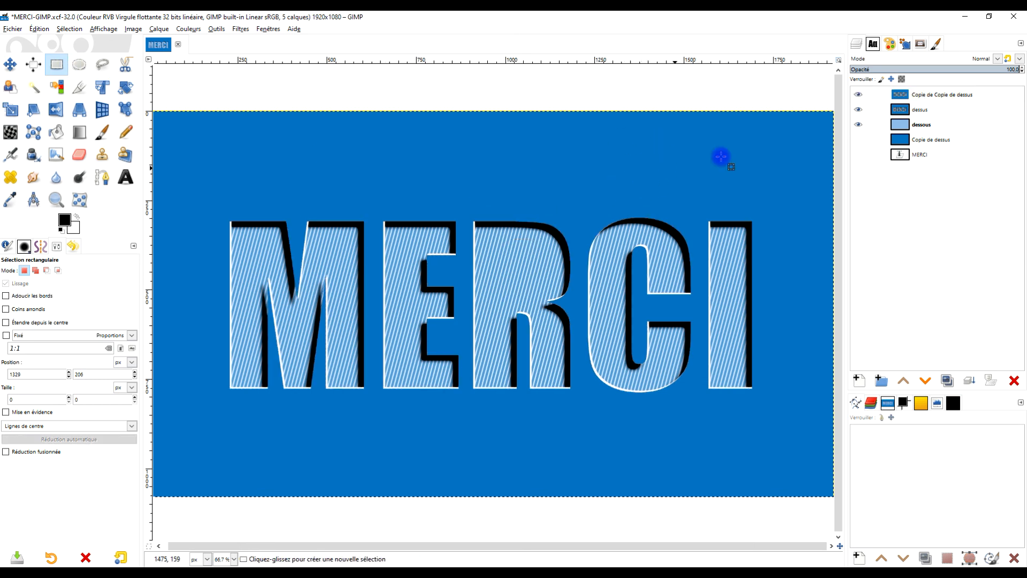
Step: Apply CIE Lch noise (Brouillage CIE Lch) to "Copie de Copie de dessus" with Ternir 1, Luminosité 7.80, Chrominance 3.76 and Teinte 5.72
{"action": "left_click", "coordinate": [929, 95]}
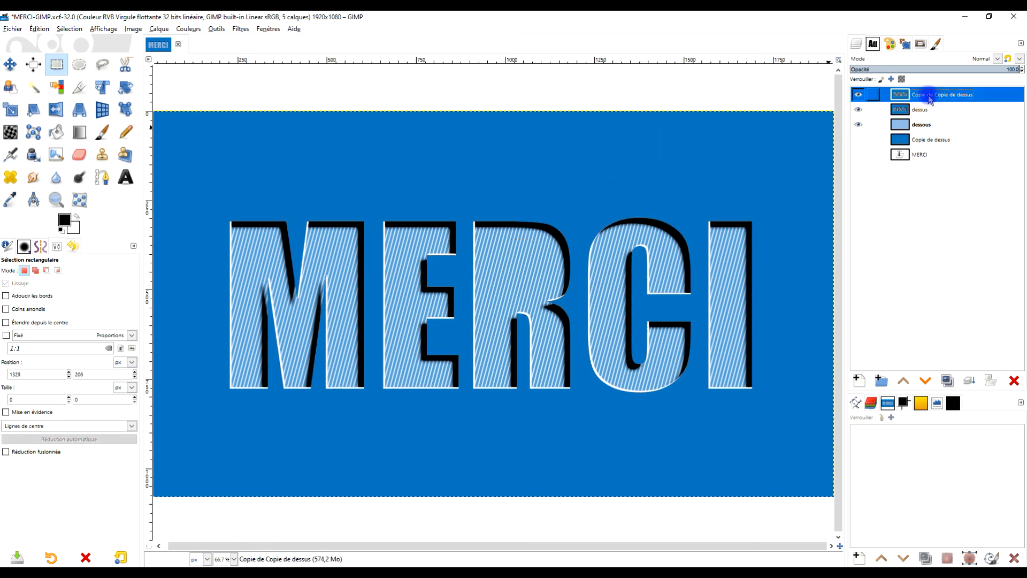
{"action": "left_click", "coordinate": [236, 30]}
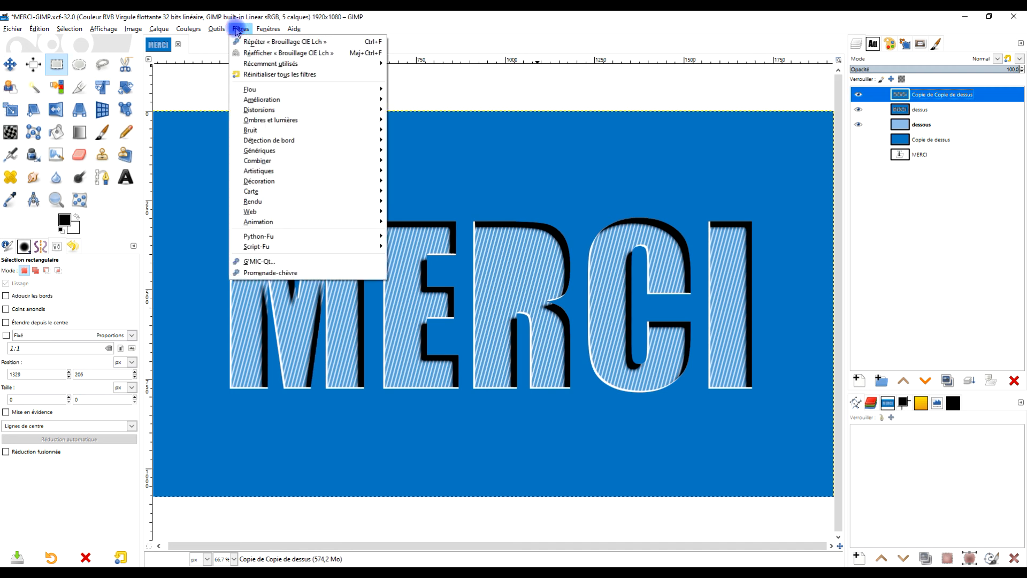
{"action": "left_click", "coordinate": [309, 163]}
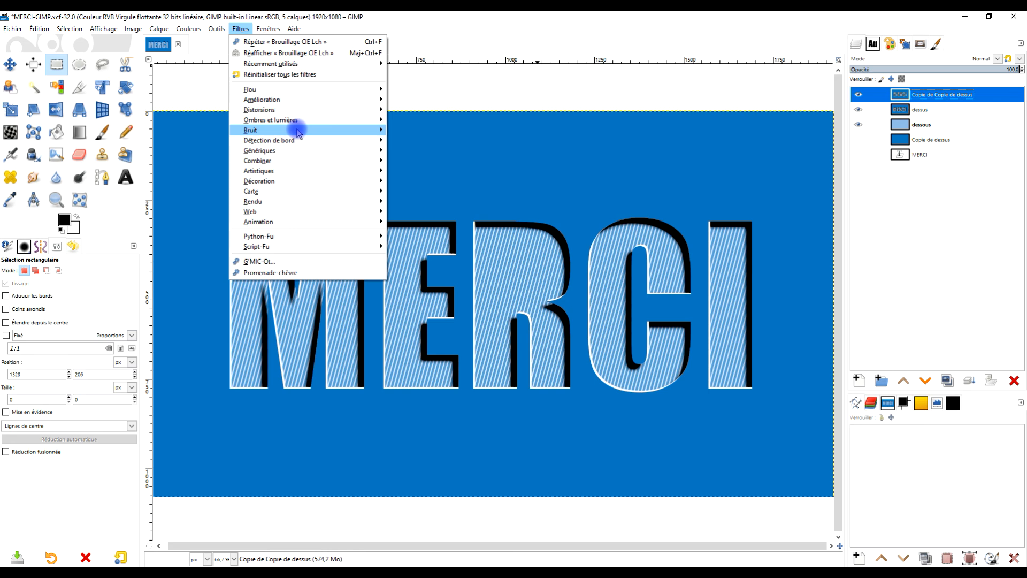
{"action": "mouse_move", "coordinate": [355, 130]}
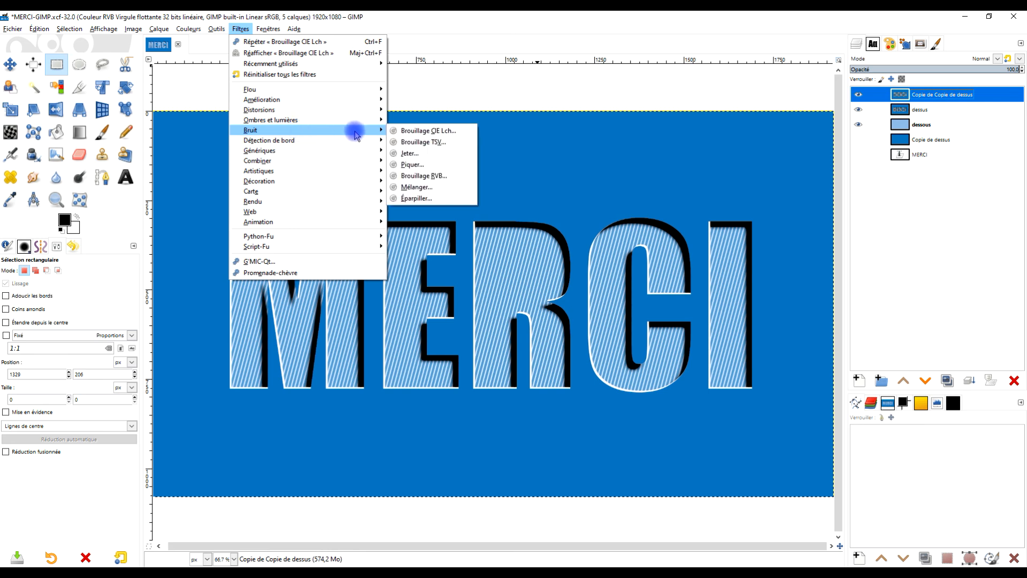
{"action": "left_click", "coordinate": [451, 133]}
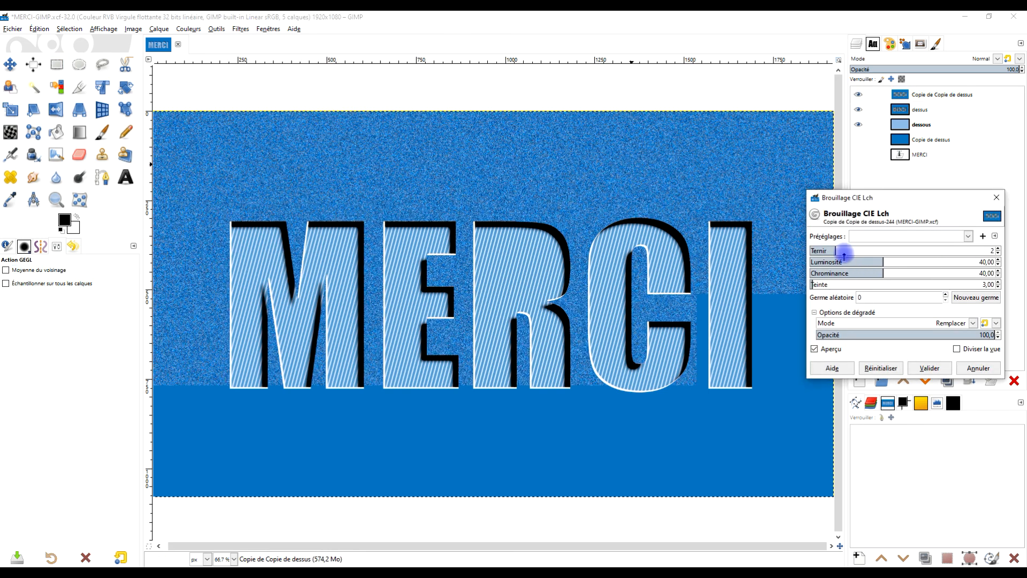
{"action": "left_click", "coordinate": [822, 251]}
{"action": "left_click", "coordinate": [832, 261]}
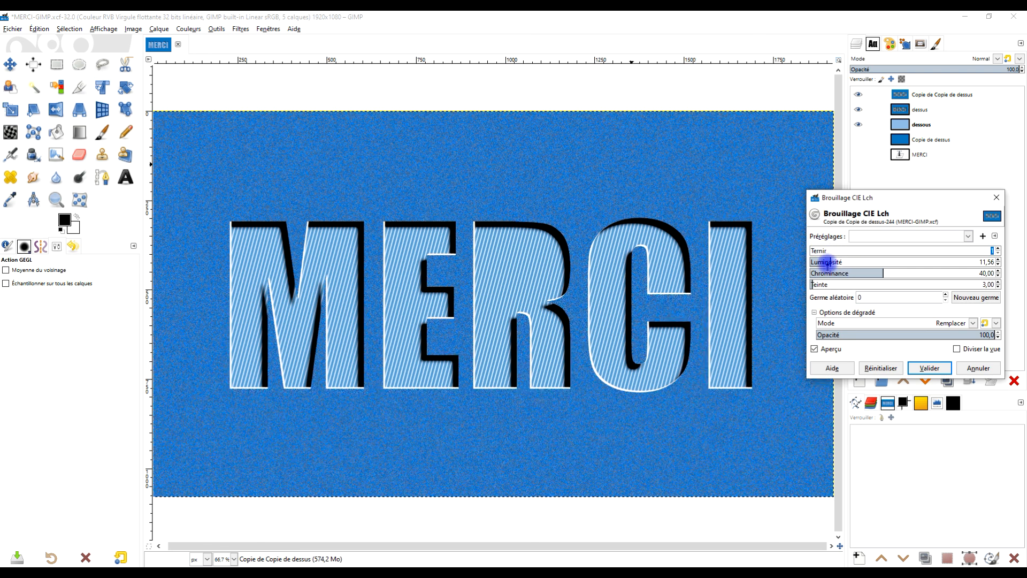
{"action": "left_click", "coordinate": [828, 274]}
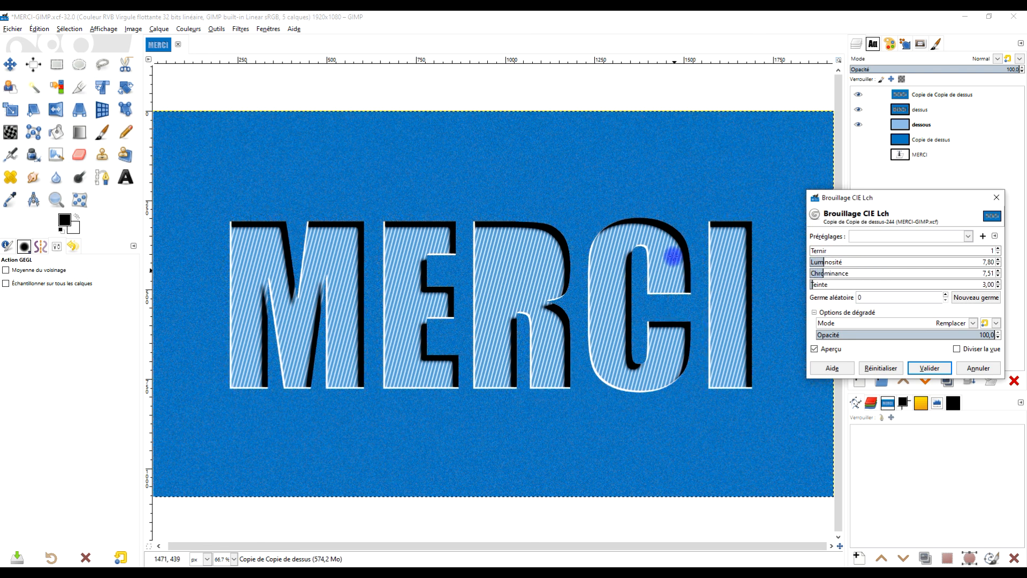
{"action": "scroll", "coordinate": [549, 230], "scroll_direction": "up", "scroll_amount": 1}
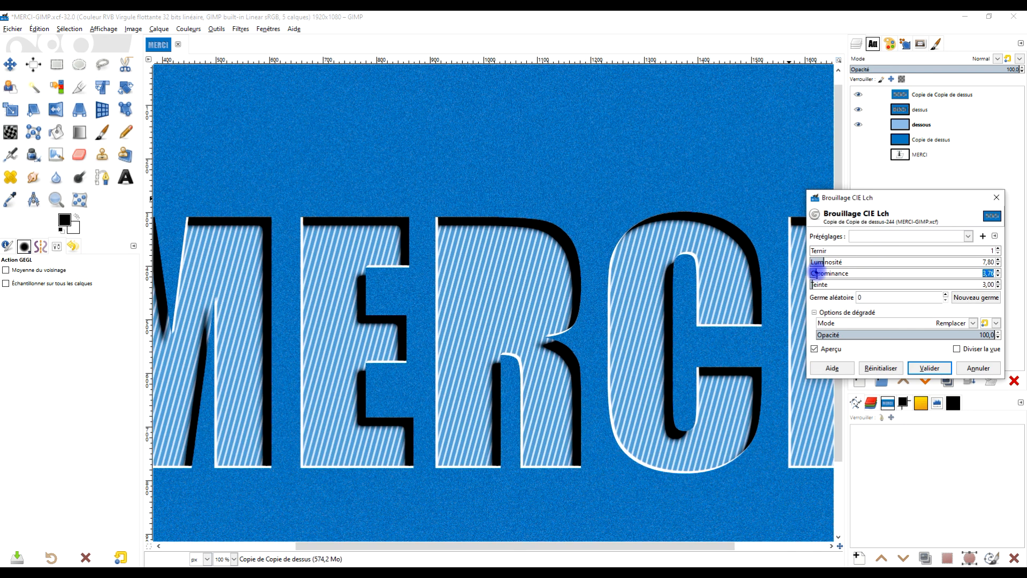
{"action": "mouse_move", "coordinate": [815, 285]}
{"action": "left_mouse_down"}
{"action": "mouse_move", "coordinate": [856, 274]}
{"action": "mouse_move", "coordinate": [814, 282]}
{"action": "left_mouse_up"}
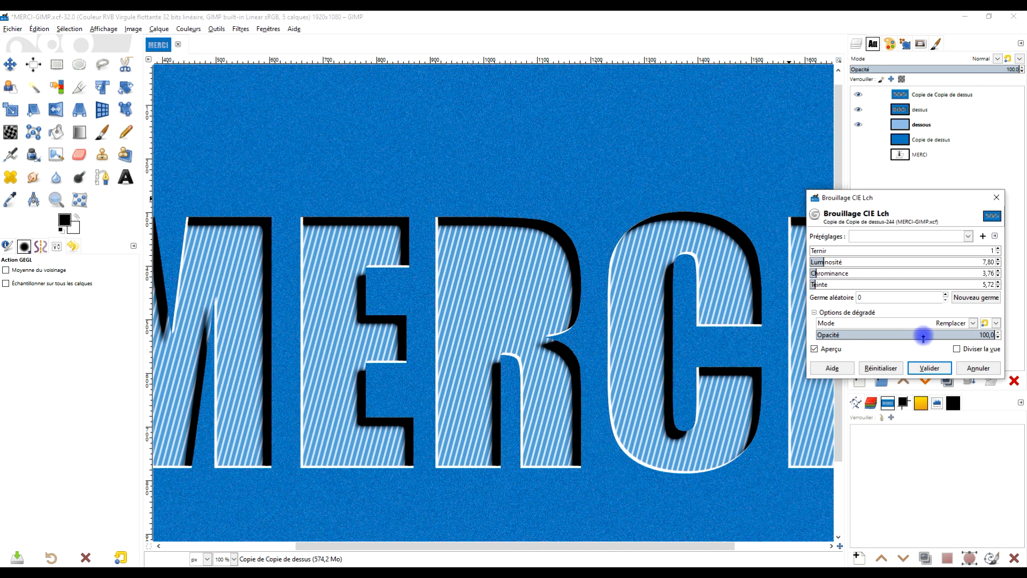
{"action": "left_click", "coordinate": [931, 367]}
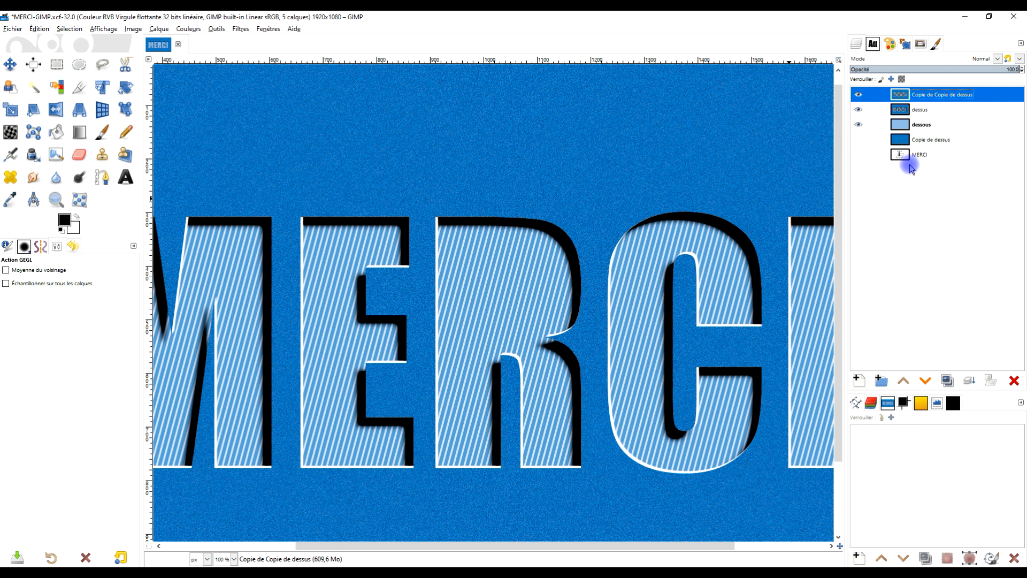
Step: Rename the "Copie de Copie de dessus" layer as "BRUIT GRAIN"
{"action": "double_click", "coordinate": [937, 91]}
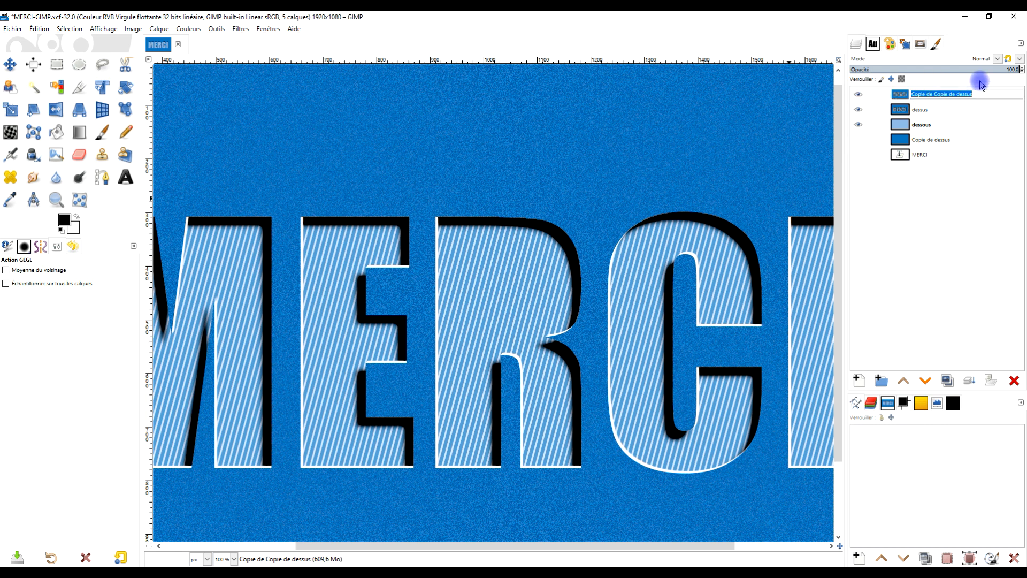
{"action": "type", "text": "BRUIT GRAIN"}
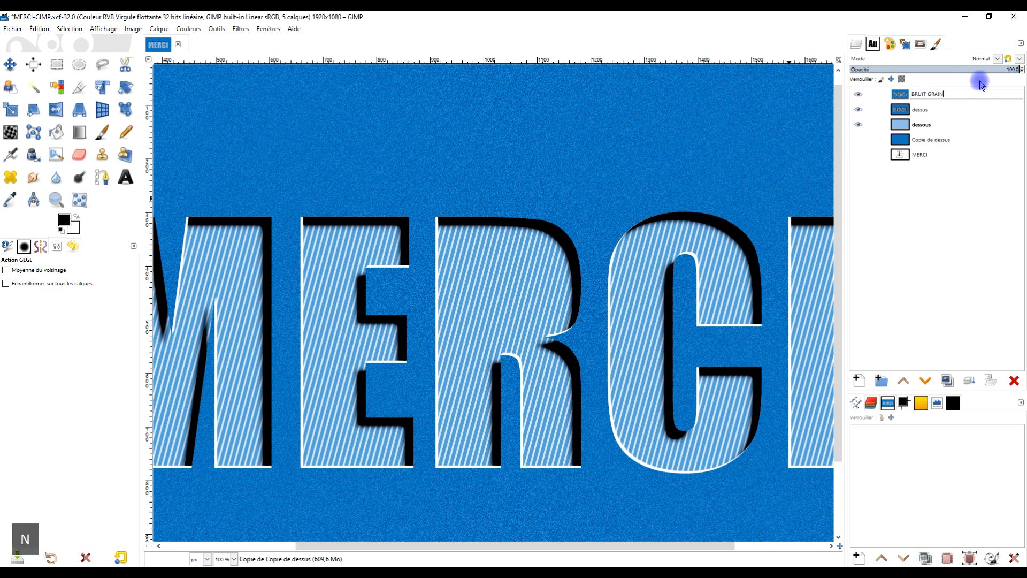
{"action": "key", "text": "Return"}
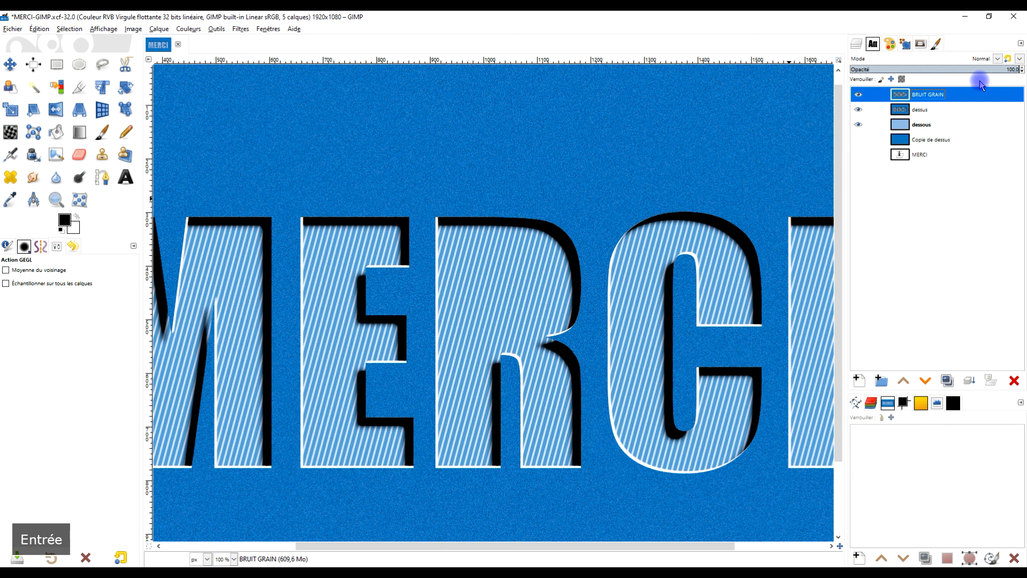
Step: Activate the Text tool for adding a new text on the grained image
{"action": "scroll", "coordinate": [523, 319], "scroll_direction": "down", "scroll_amount": 3}
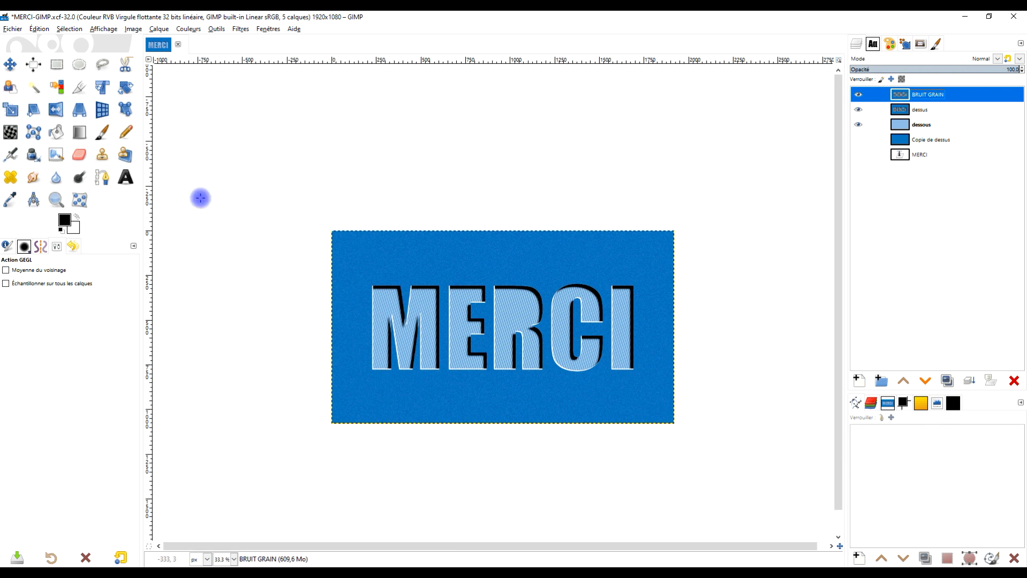
{"action": "left_click", "coordinate": [56, 200]}
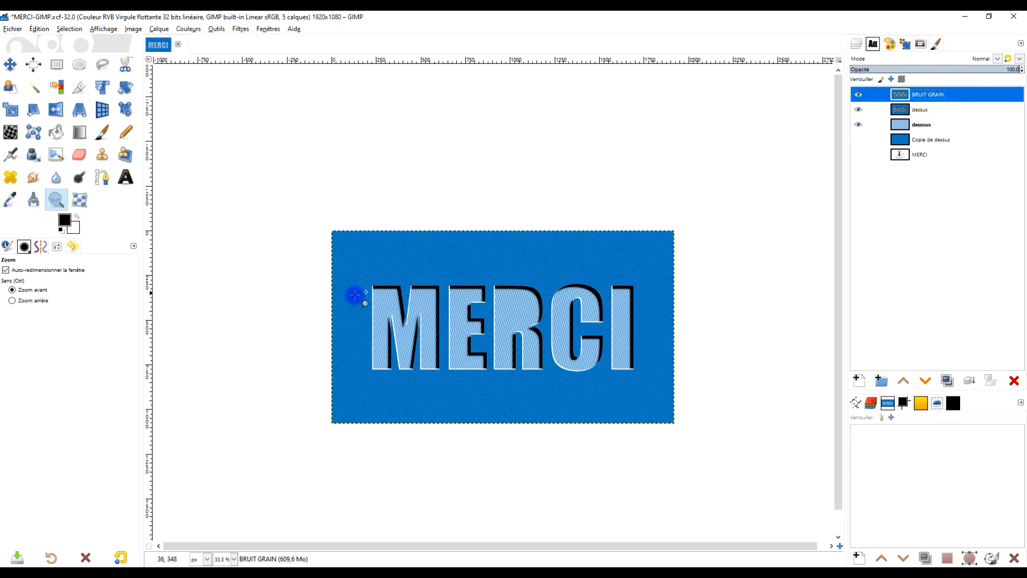
{"action": "left_click_drag", "start_coordinate": [341, 253], "coordinate": [668, 401]}
{"action": "key", "text": "t"}
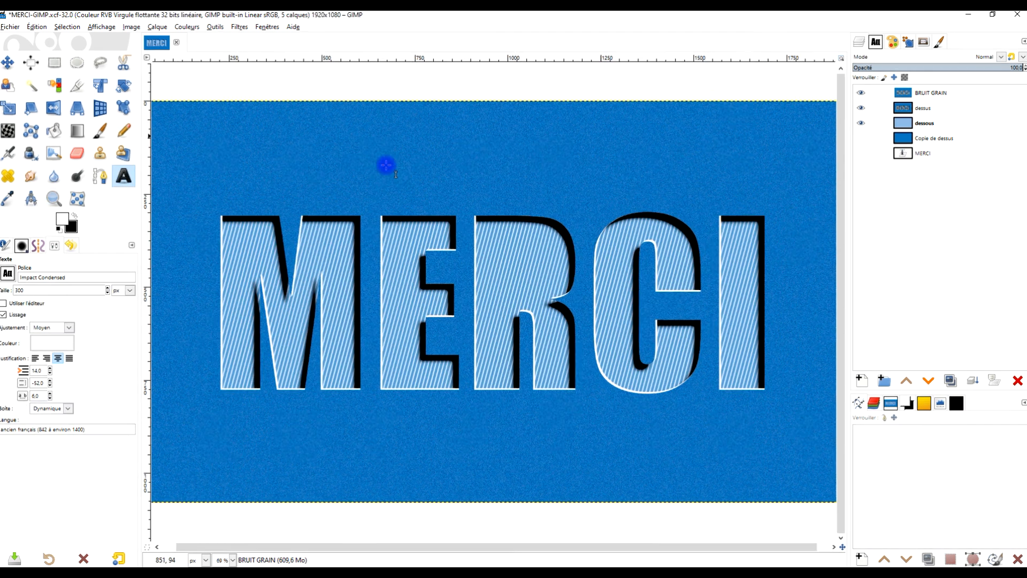